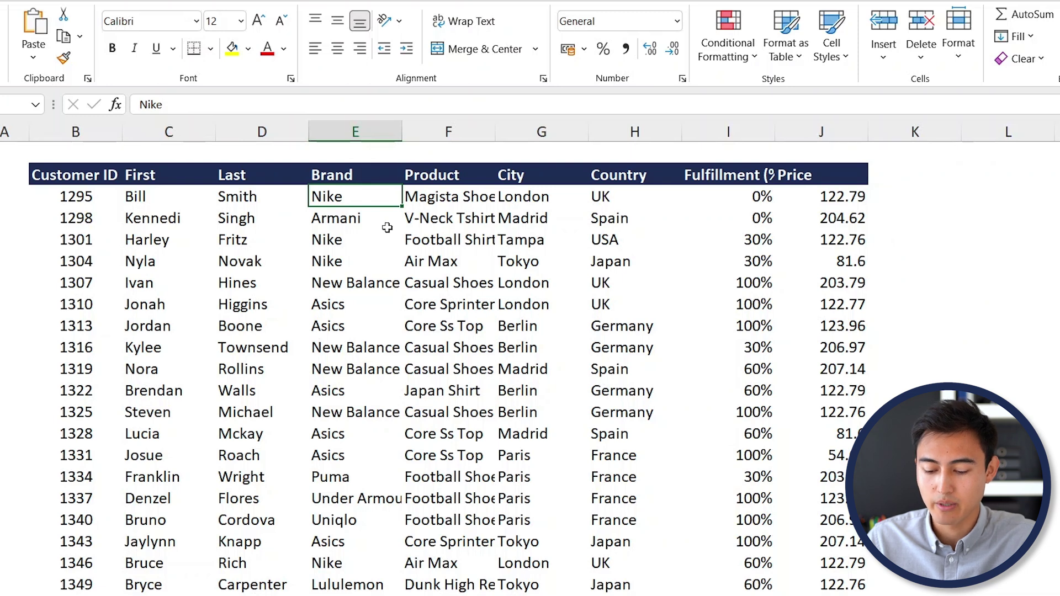
Turn on column filters, then move down to a Nike cell in the Brand column.
{"action": "key", "text": "ctrl+shift+l"}
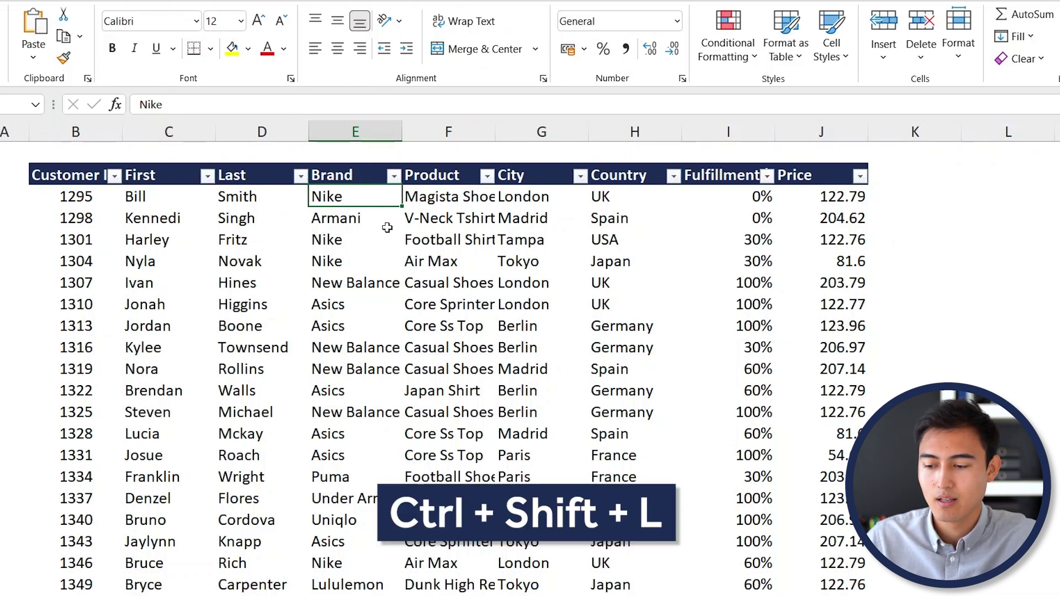
{"action": "left_click", "coordinate": [395, 176]}
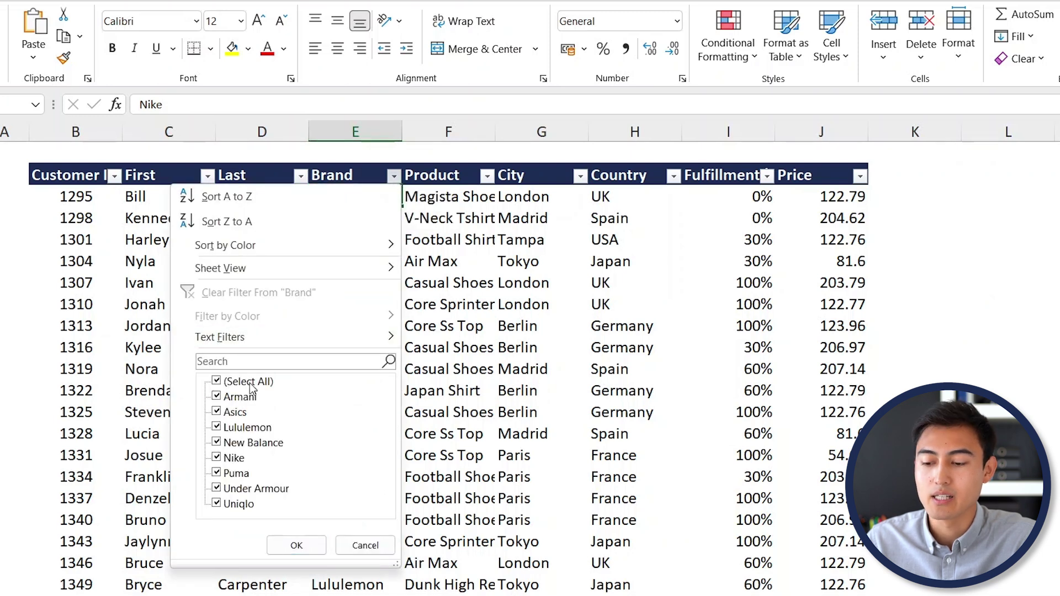
{"action": "left_click", "coordinate": [250, 382]}
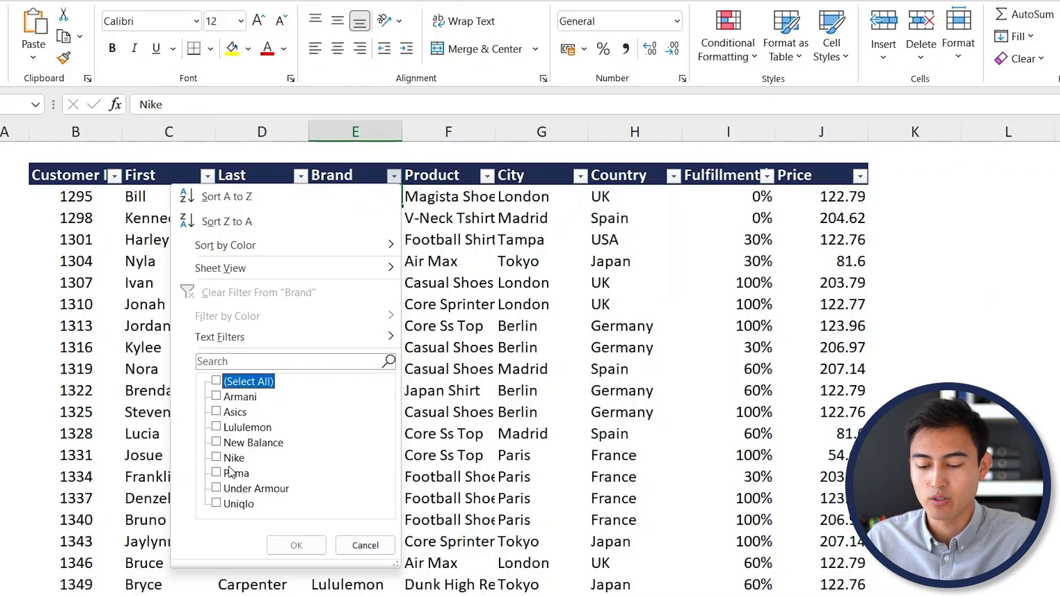
{"action": "key", "text": "Escape"}
{"action": "key", "text": "Down"}
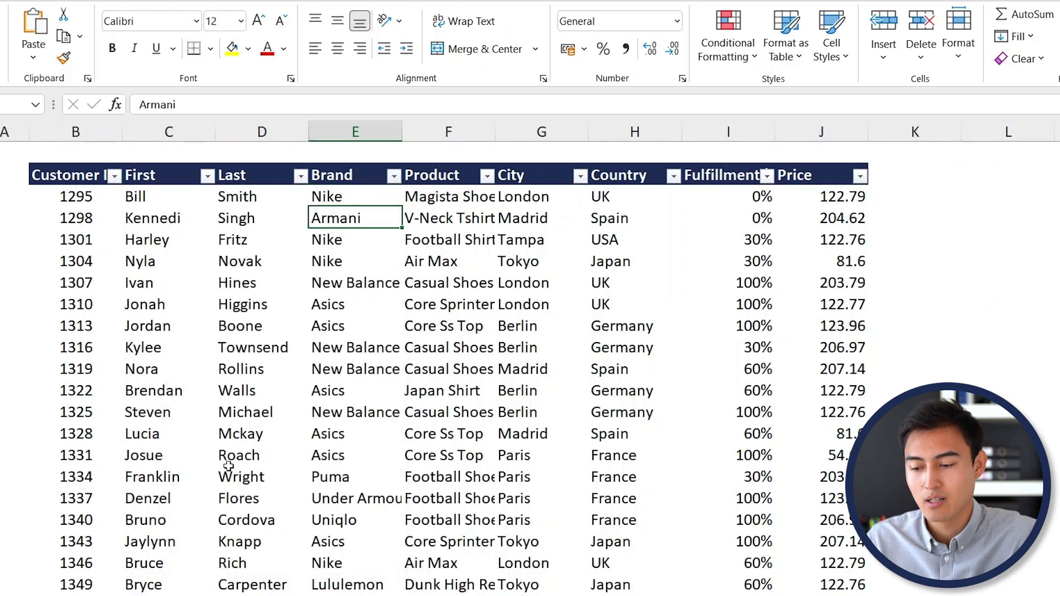
{"action": "key", "text": "Down"}
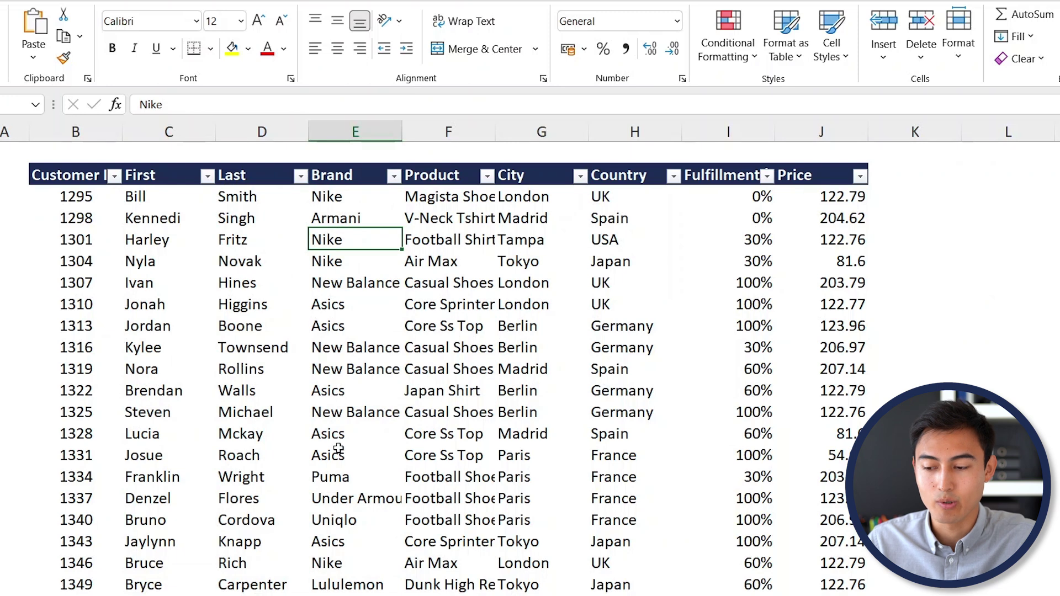
Filter the table by the selected cell's value so only Nike rows show.
{"action": "right_click", "coordinate": [370, 238]}
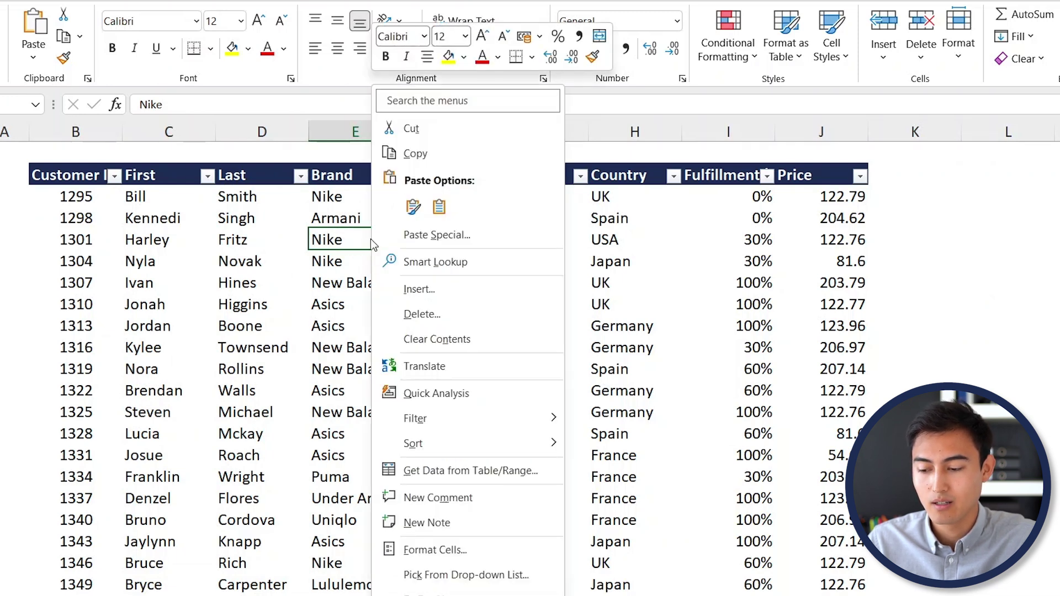
{"action": "mouse_move", "coordinate": [446, 426]}
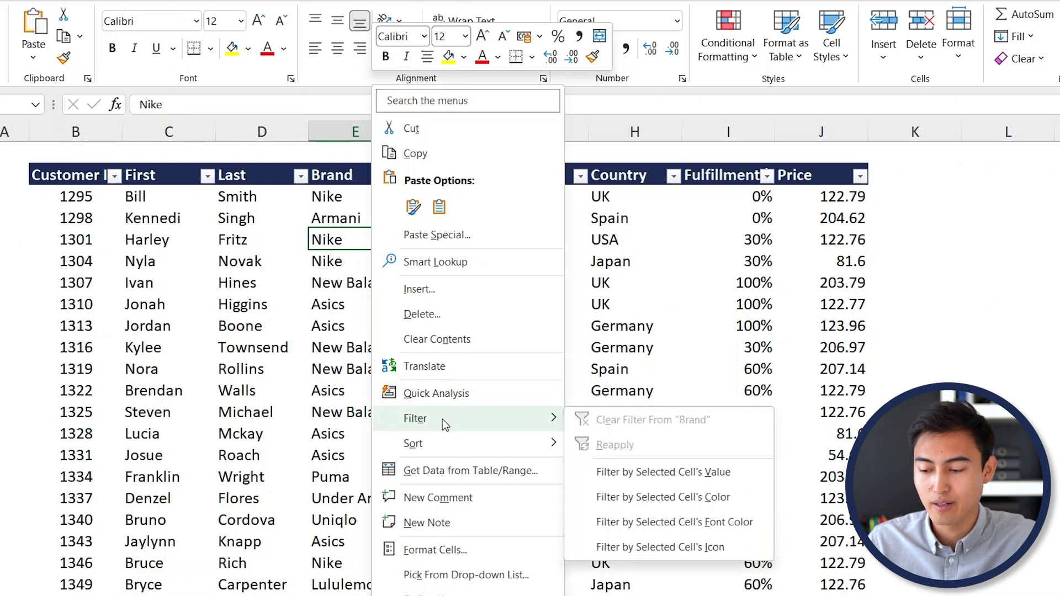
{"action": "left_click", "coordinate": [691, 478]}
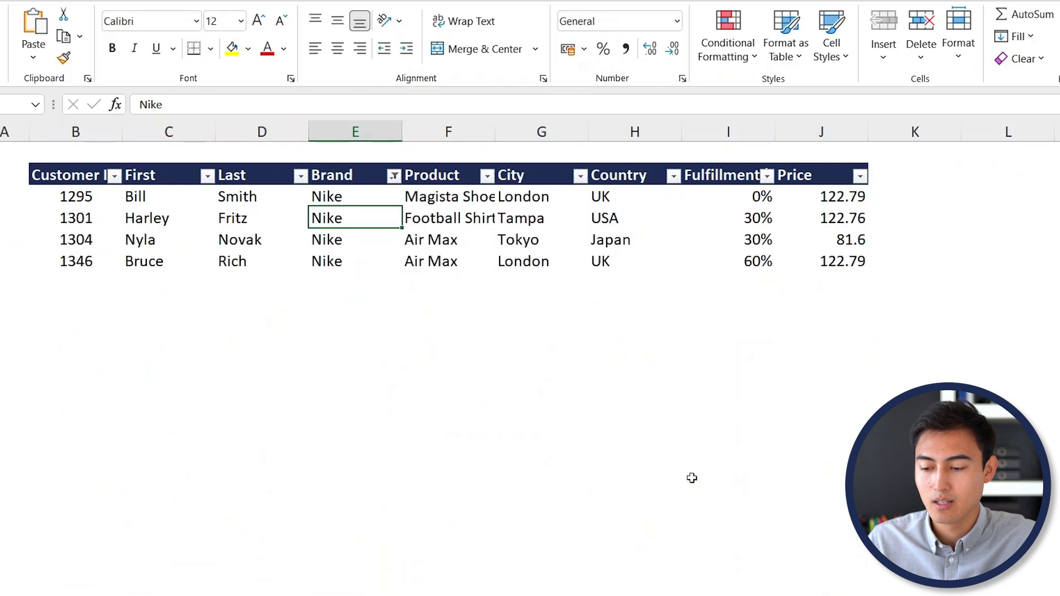
{"action": "left_click", "coordinate": [394, 177]}
{"action": "left_click", "coordinate": [395, 177]}
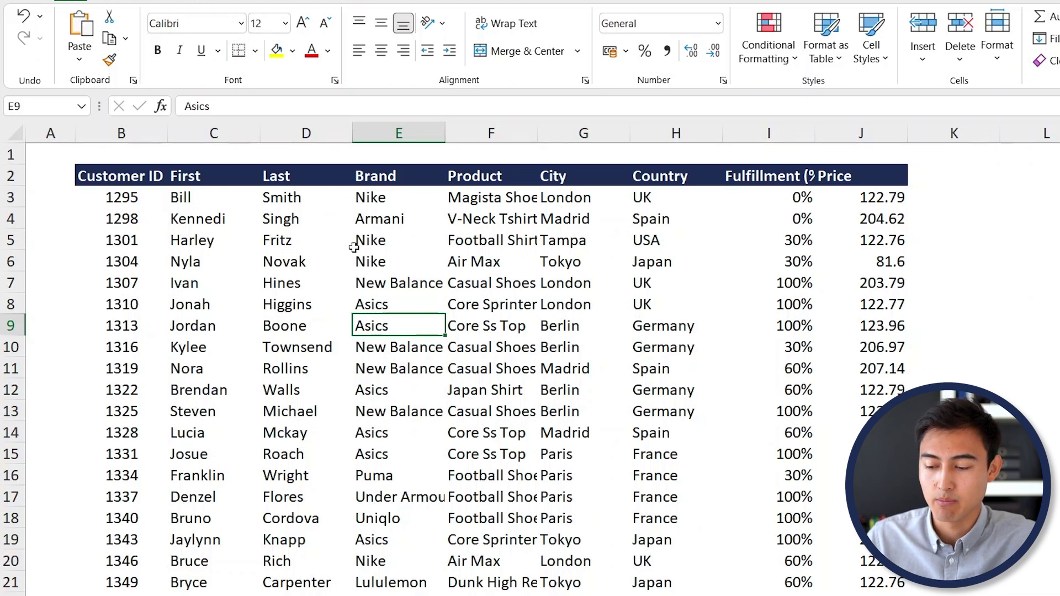
Try inserting a blank column before First, then undo it.
{"action": "left_click", "coordinate": [398, 132]}
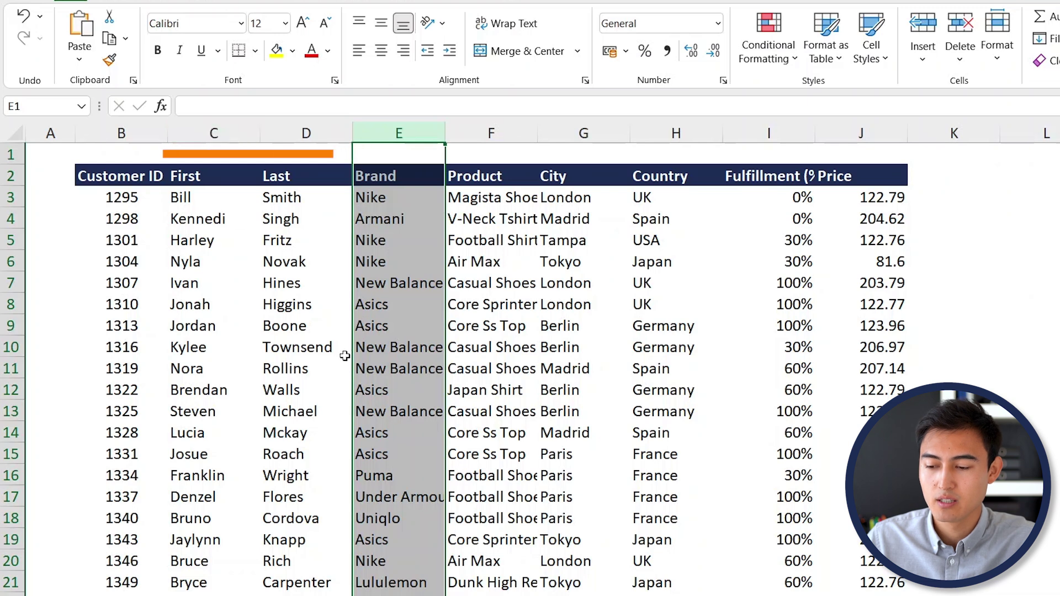
{"action": "key", "text": "Left"}
{"action": "key", "text": "Left"}
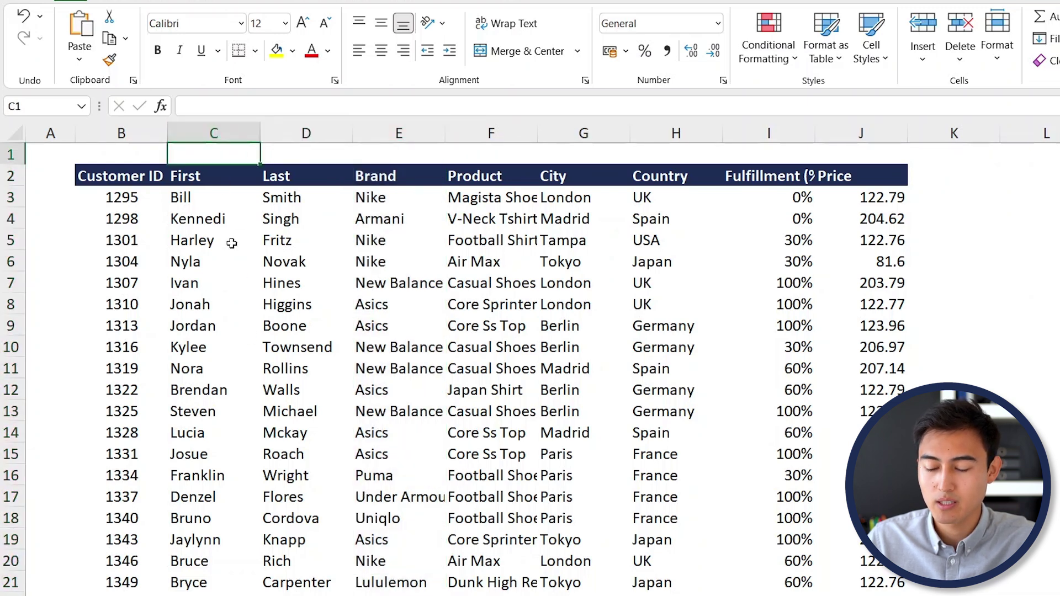
{"action": "key", "text": "ctrl+space"}
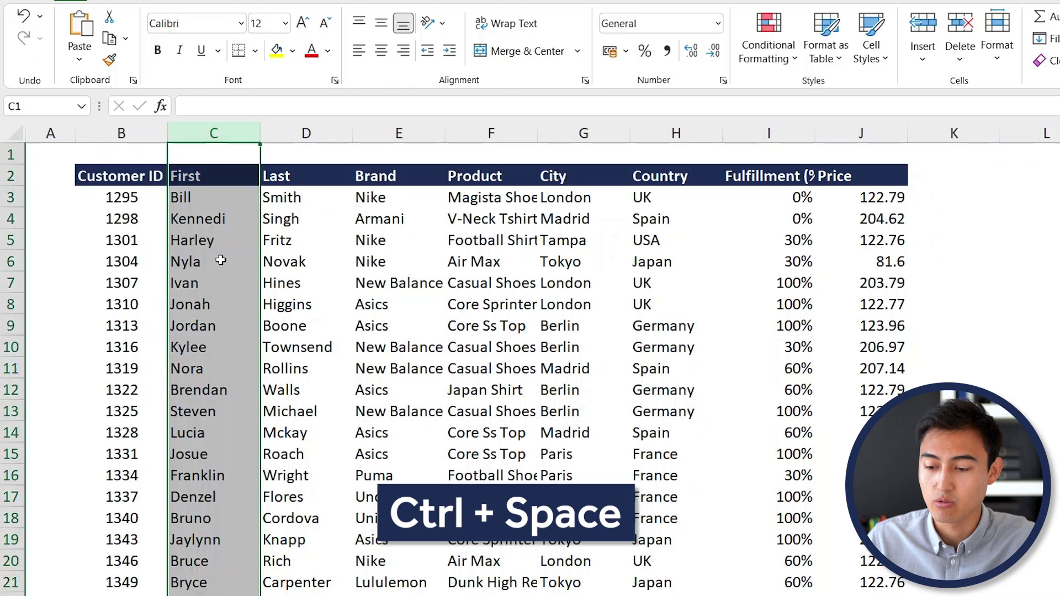
{"action": "key", "text": "ctrl+shift+plus"}
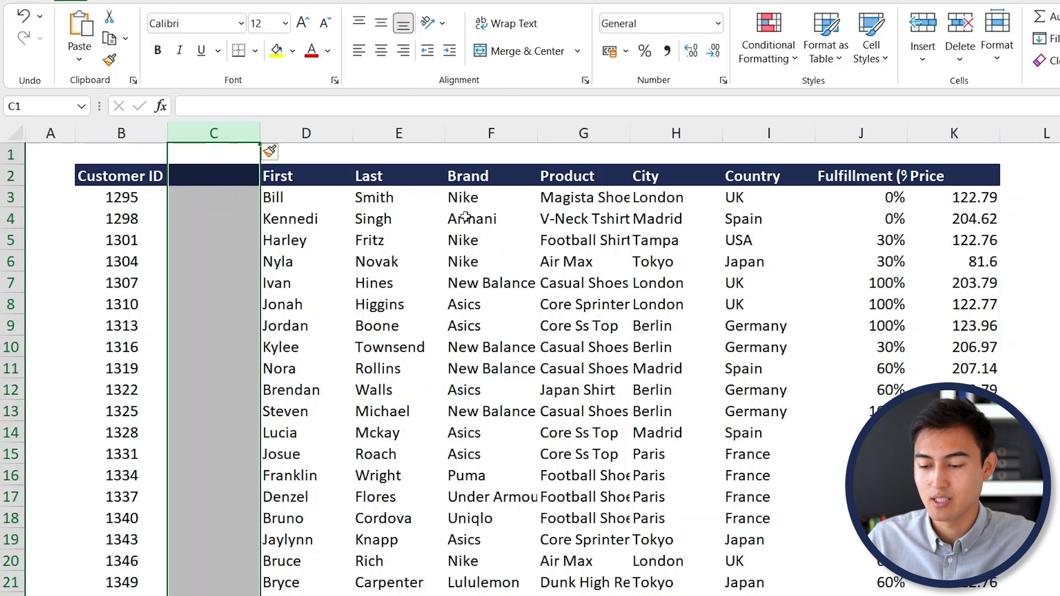
{"action": "key", "text": "ctrl+z"}
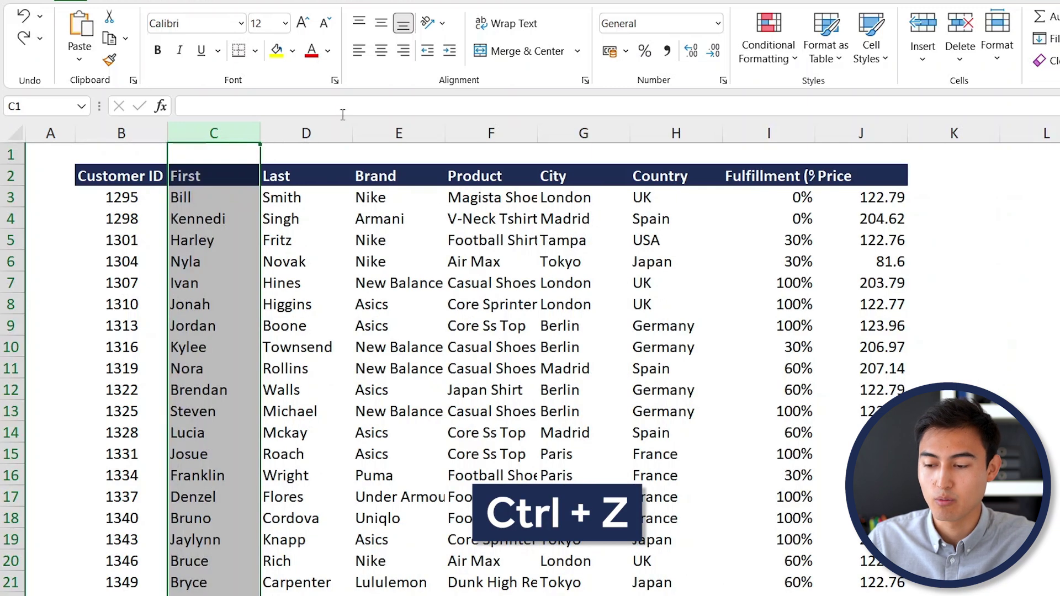
Shift-drag the Brand column so it lands between Customer ID and First.
{"action": "left_click", "coordinate": [396, 132]}
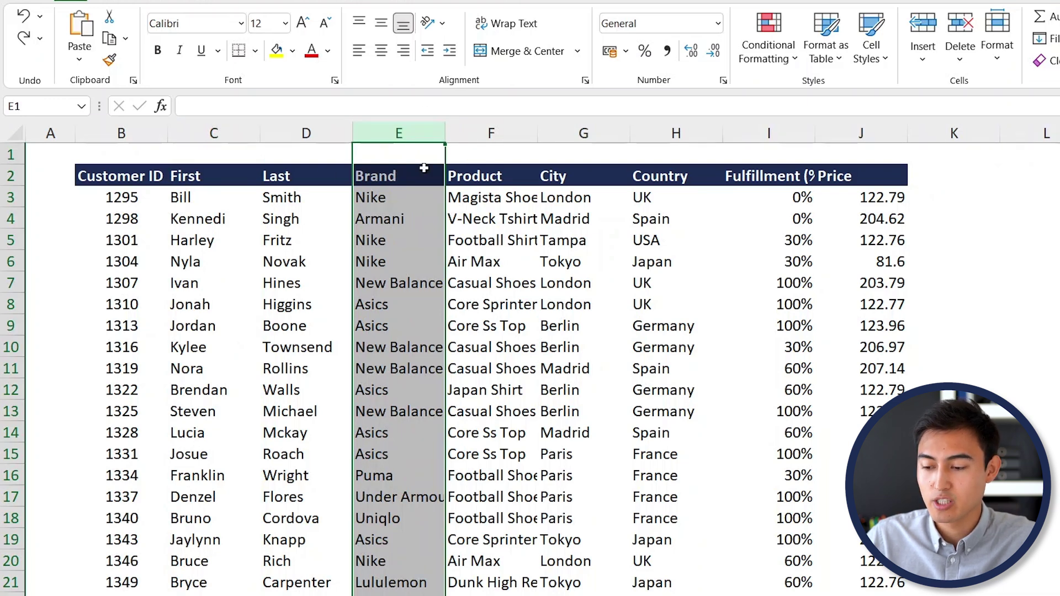
{"action": "key", "text": "shift"}
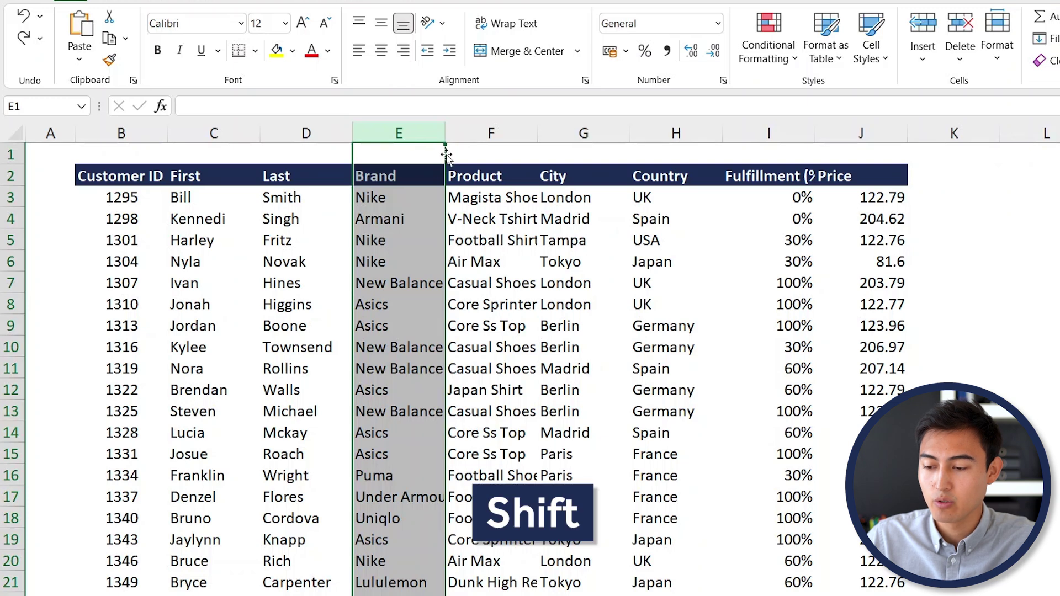
{"action": "left_click_drag", "start_coordinate": [447, 156], "coordinate": [444, 158]}
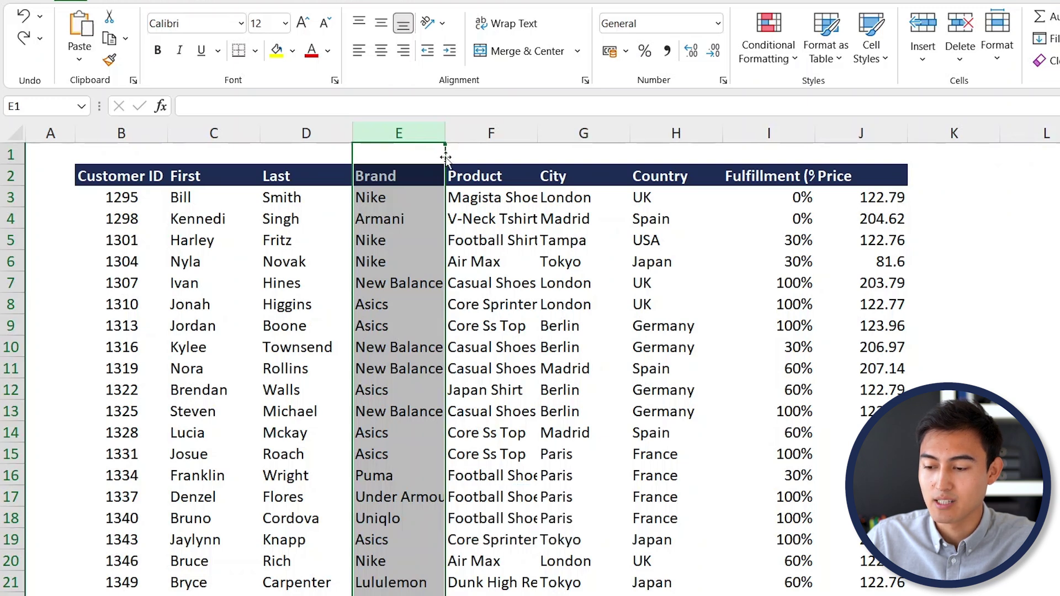
{"action": "left_click_drag", "start_coordinate": [447, 160], "coordinate": [177, 152]}
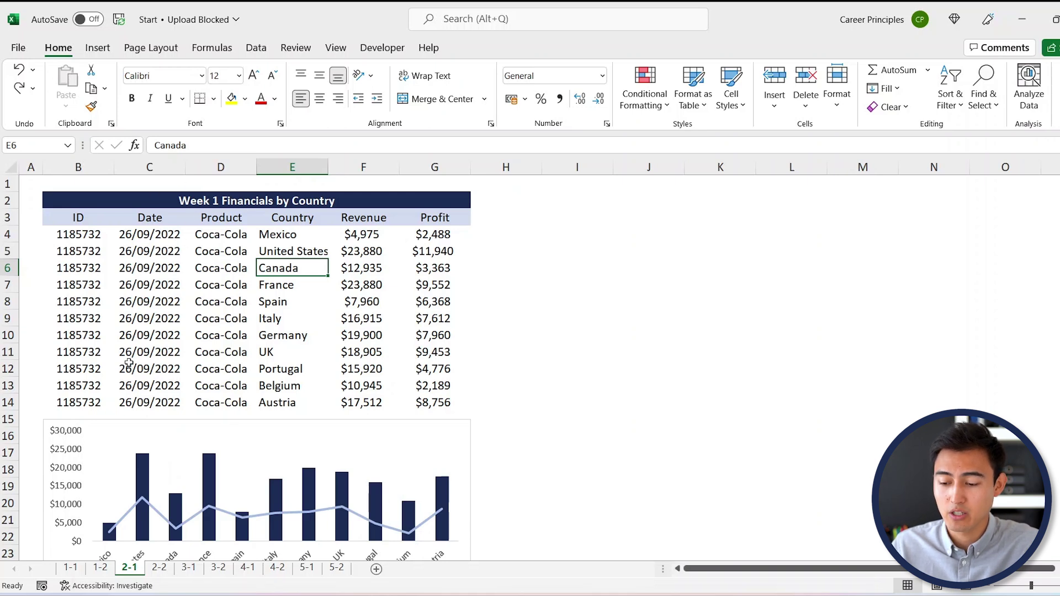
Flip to sheet 2-2 and back to 2-1, then open a new window of the workbook.
{"action": "key", "text": "ctrl+Page_Down"}
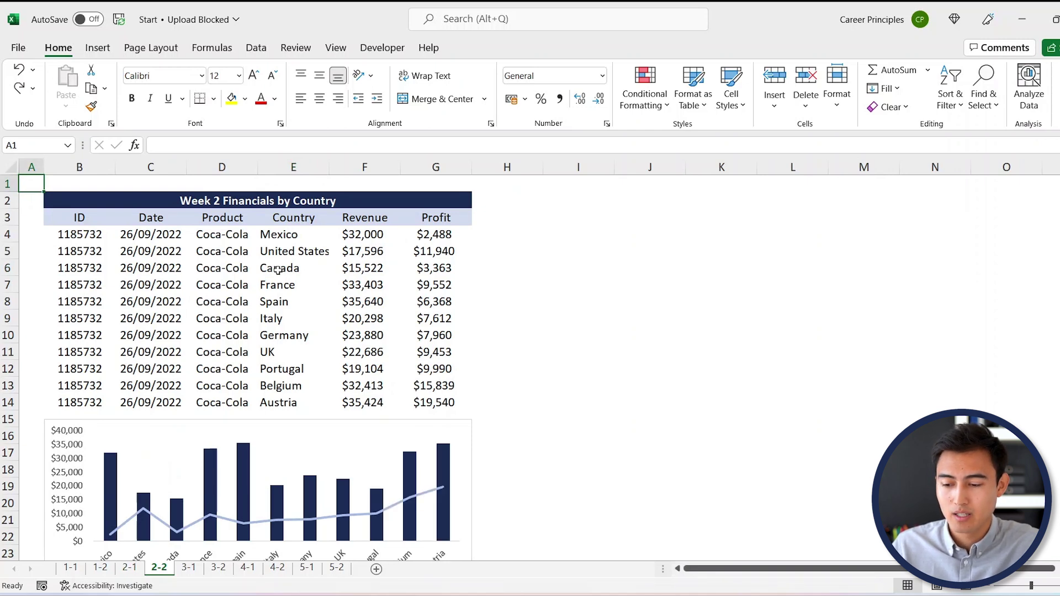
{"action": "key", "text": "ctrl+Page_Up"}
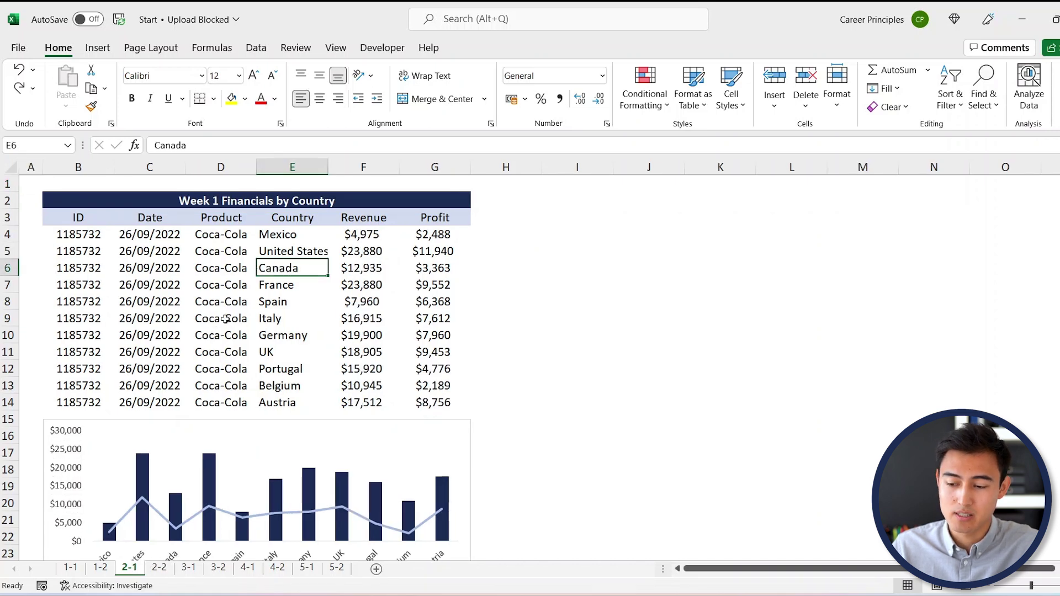
{"action": "left_click", "coordinate": [336, 50]}
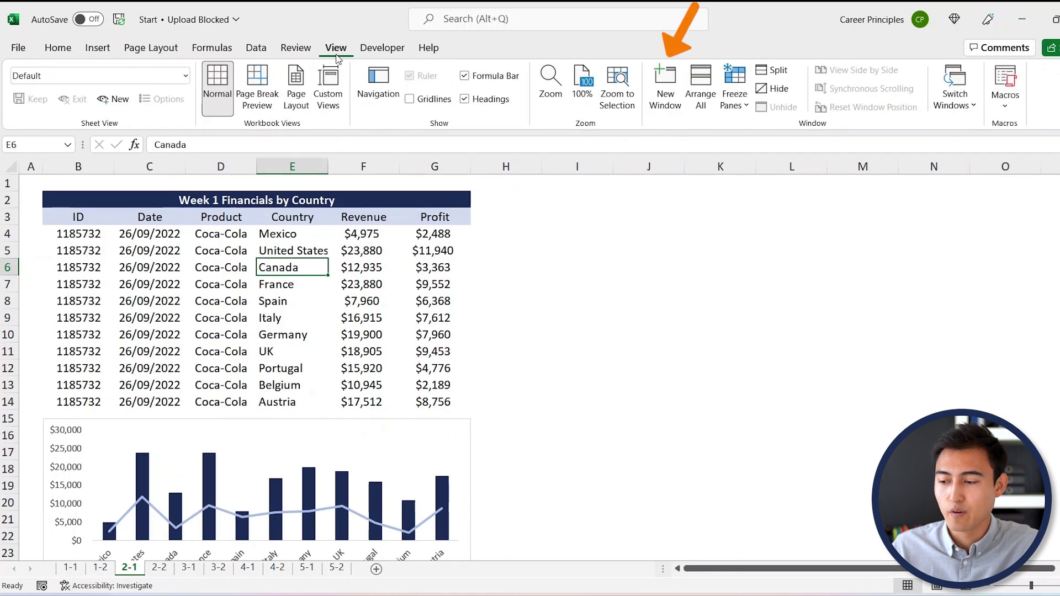
{"action": "left_click", "coordinate": [664, 84]}
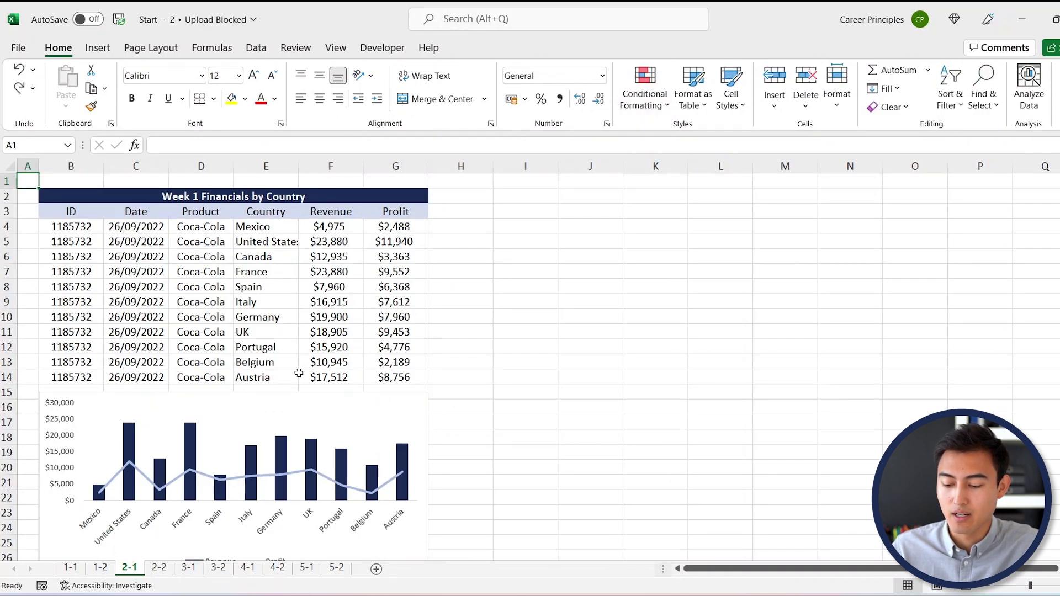
Snap the two workbook windows side by side, with both showing sheet 2-1.
{"action": "key", "text": "super+Right"}
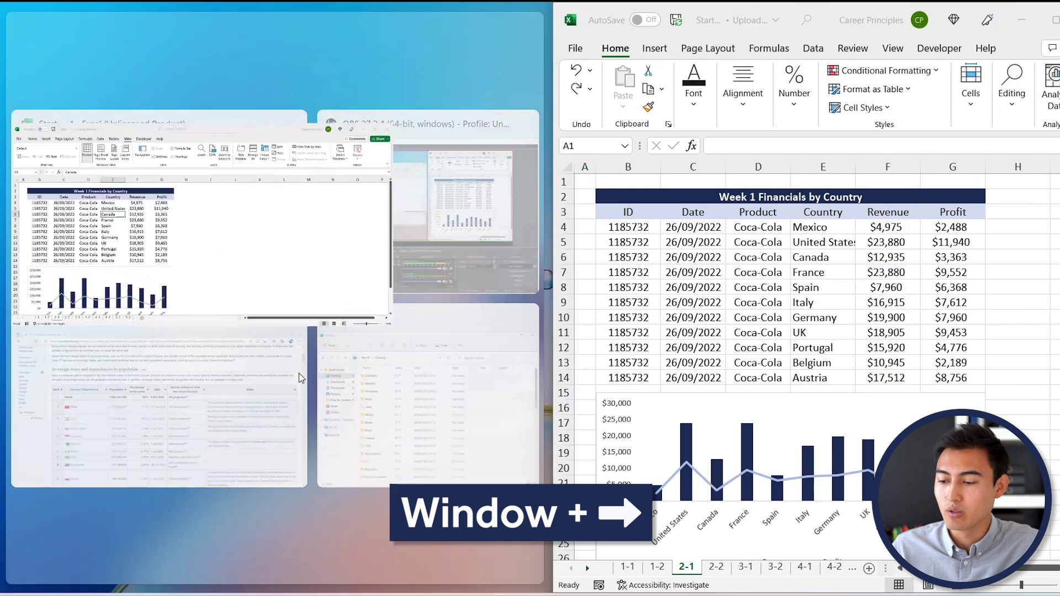
{"action": "left_click", "coordinate": [163, 238]}
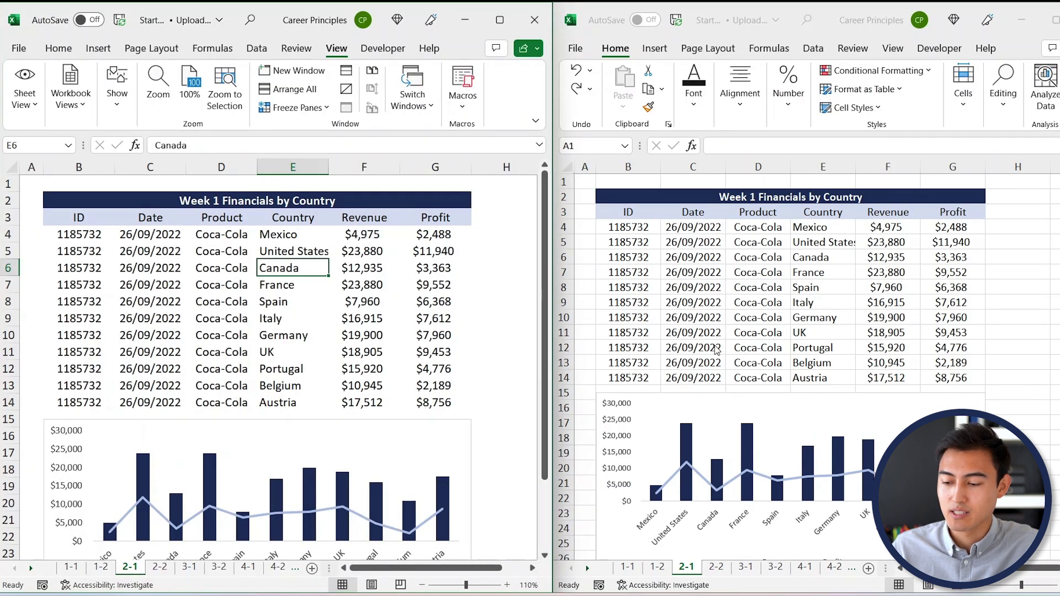
{"action": "left_click", "coordinate": [648, 273]}
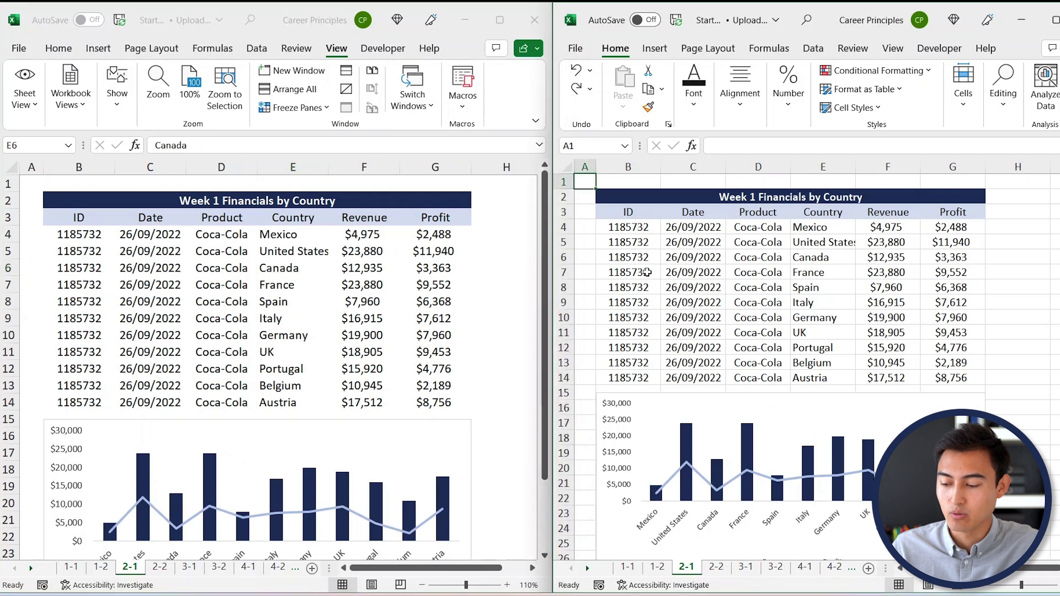
{"action": "key", "text": "ctrl+Page_Down"}
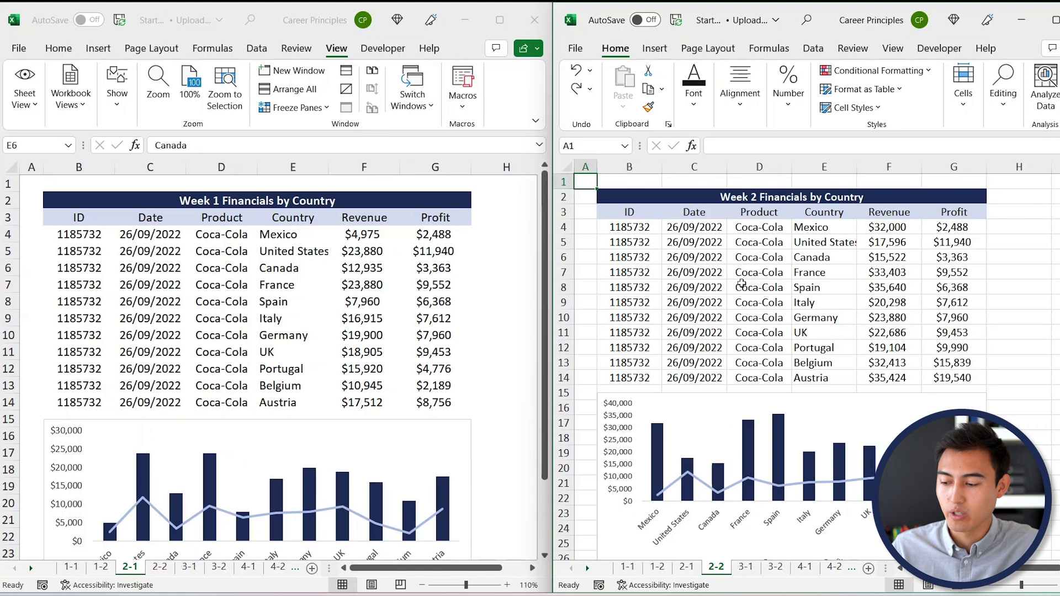
{"action": "left_click", "coordinate": [798, 281]}
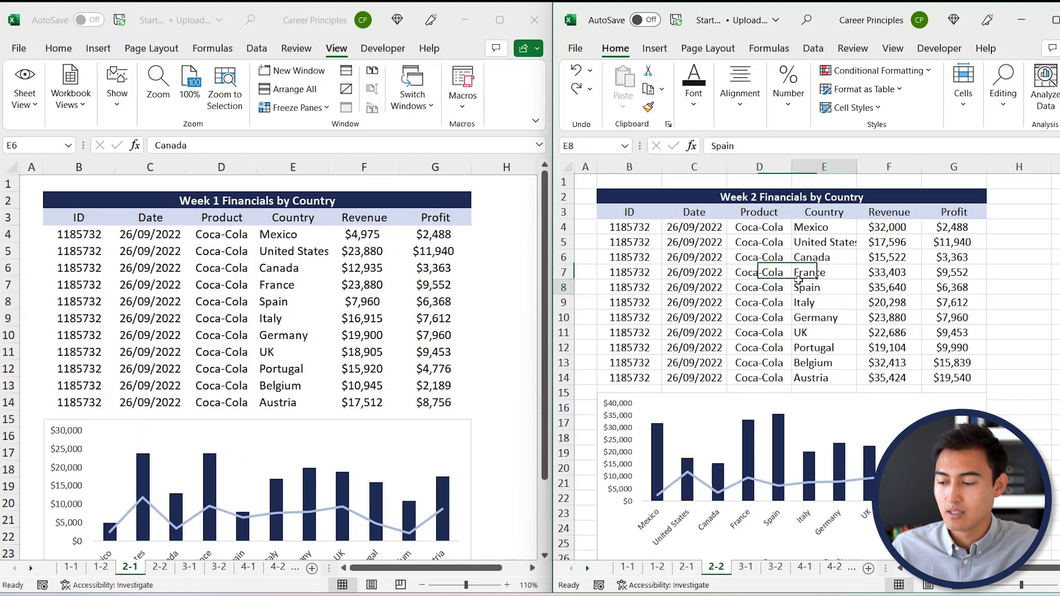
{"action": "key", "text": "ctrl+Page_Up"}
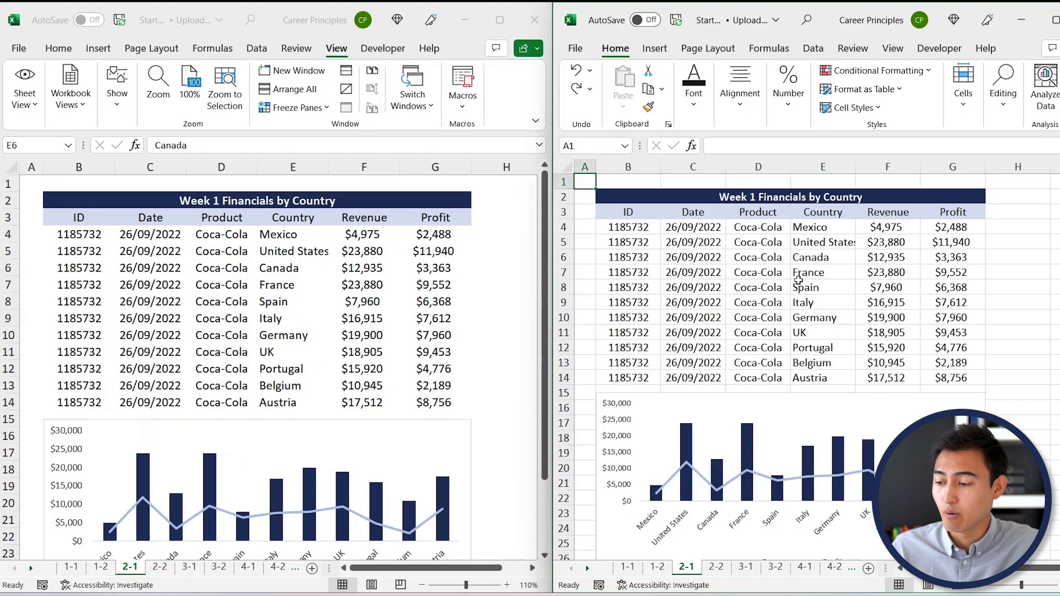
Change Canada in cell E6 to X.
{"action": "left_click", "coordinate": [298, 308]}
{"action": "type", "text": "X"}
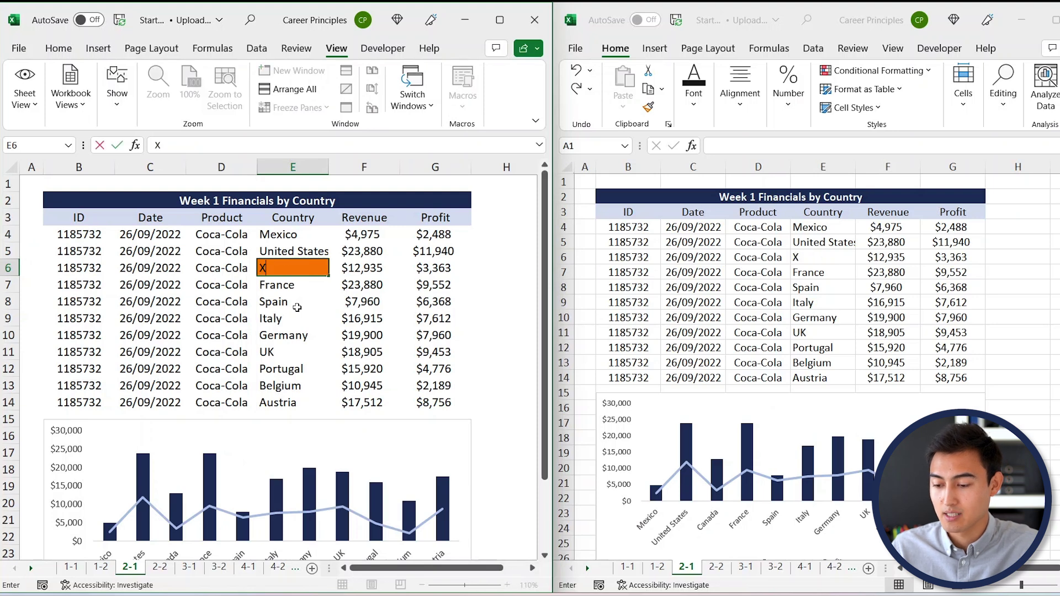
{"action": "key", "text": "Return"}
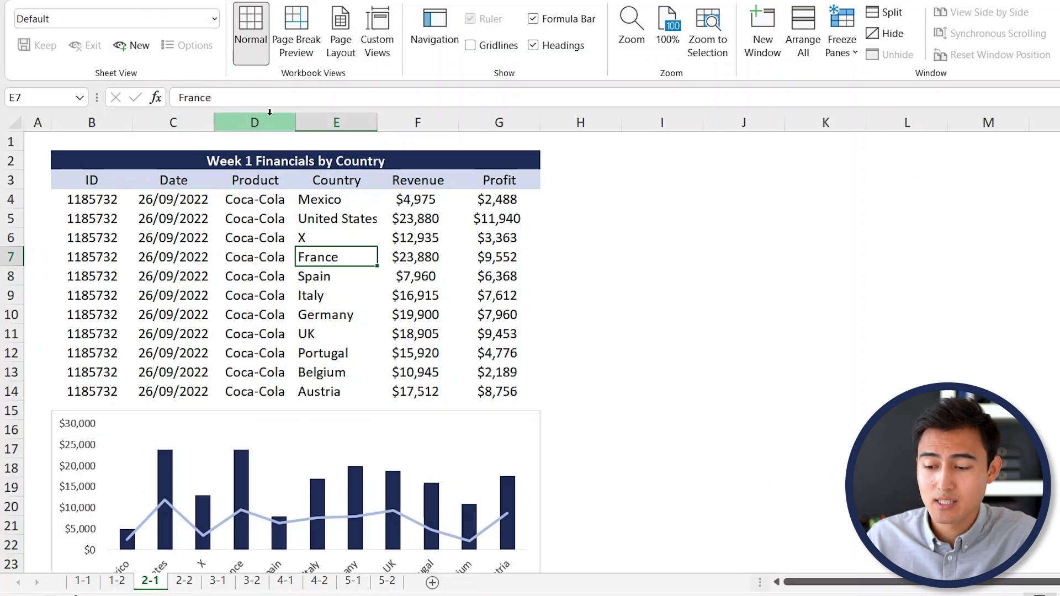
Group sheets 2-1 and 2-2 and insert two blank rows above row 1.
{"action": "left_click", "coordinate": [260, 145]}
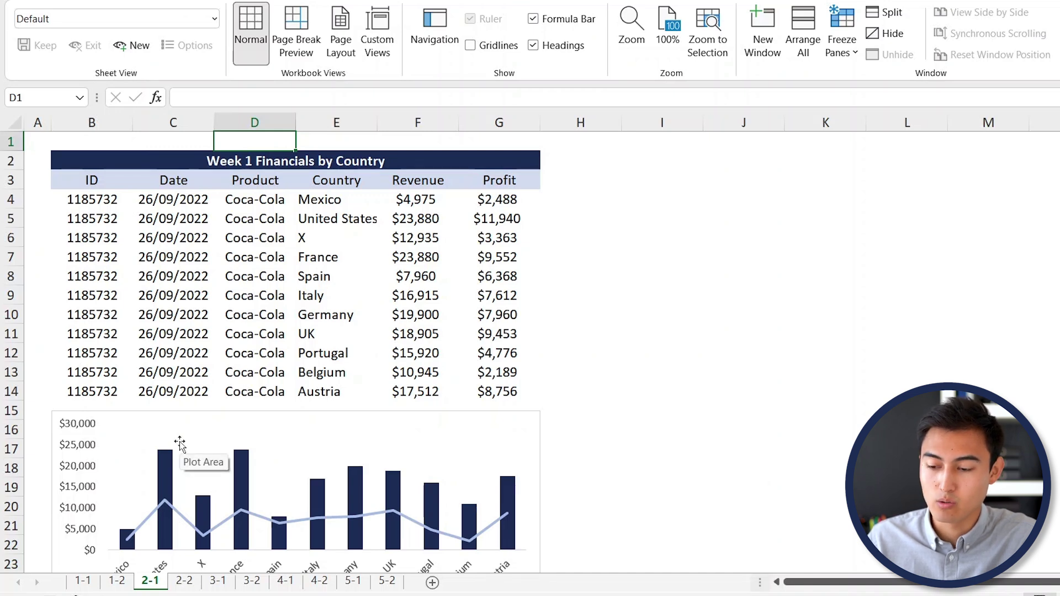
{"action": "key", "text": "ctrl+Page_Down"}
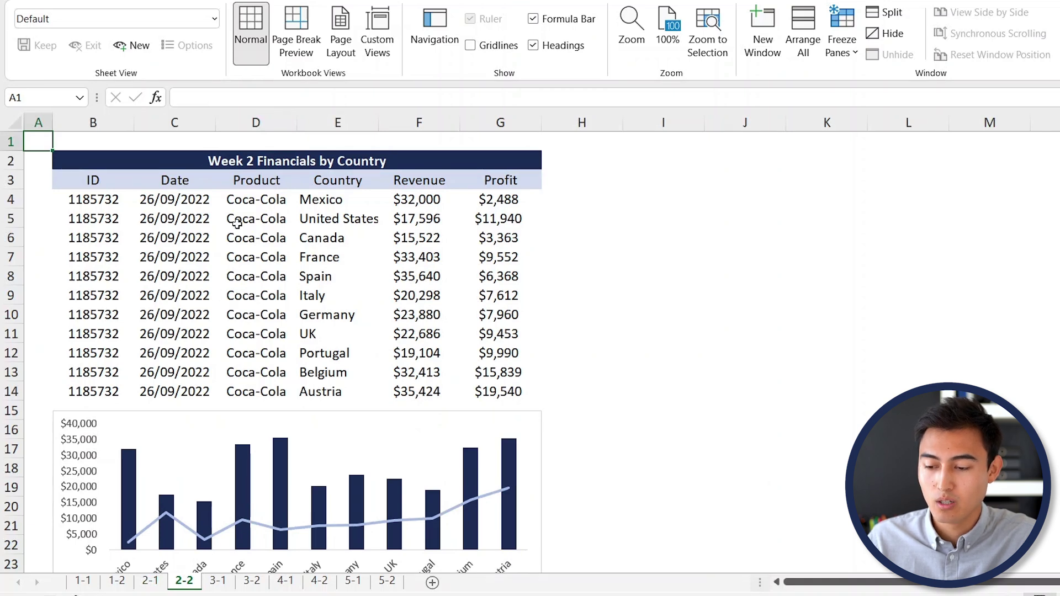
{"action": "key", "text": "ctrl+Page_Up"}
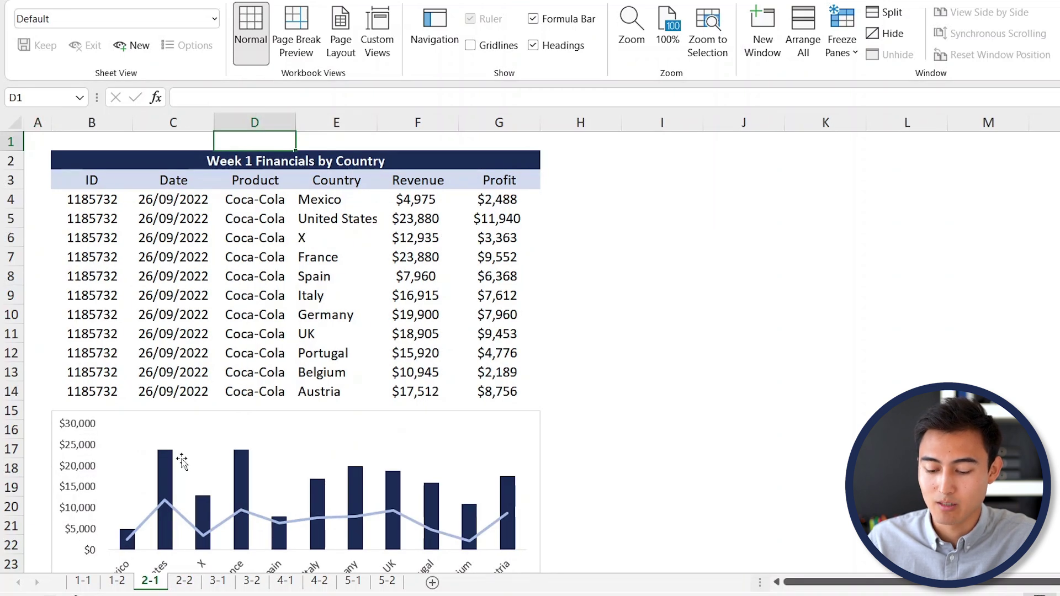
{"action": "left_click", "coordinate": [183, 584], "text": "ctrl"}
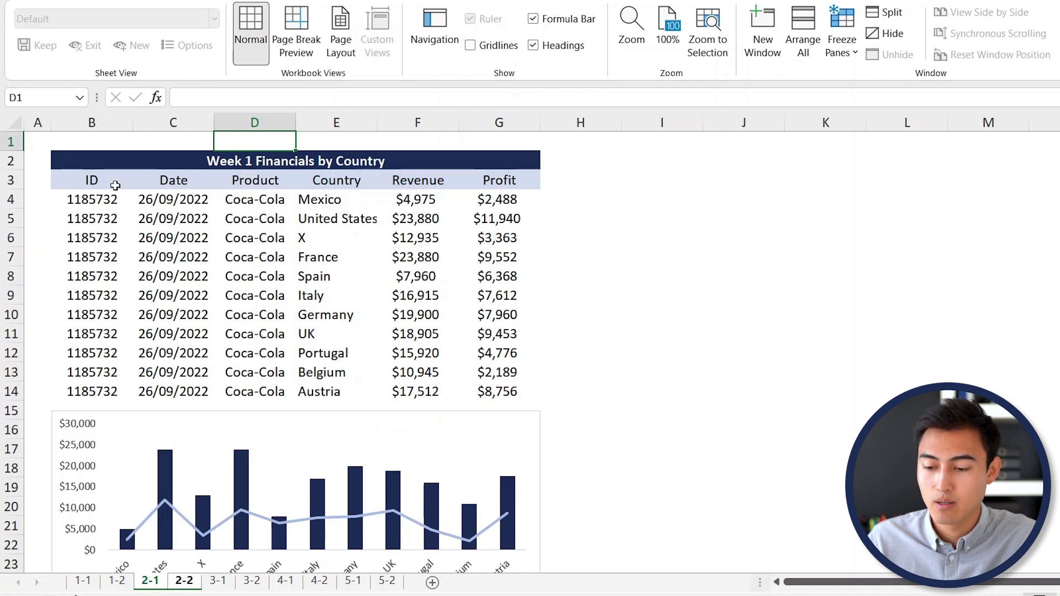
{"action": "key", "text": "Left"}
{"action": "key", "text": "Left"}
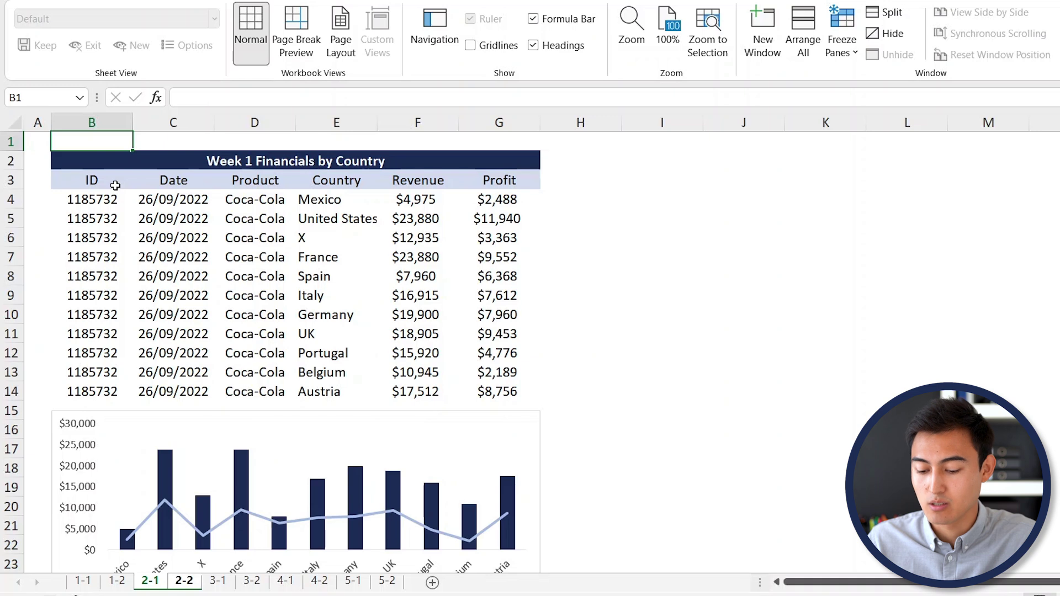
{"action": "key", "text": "shift+space"}
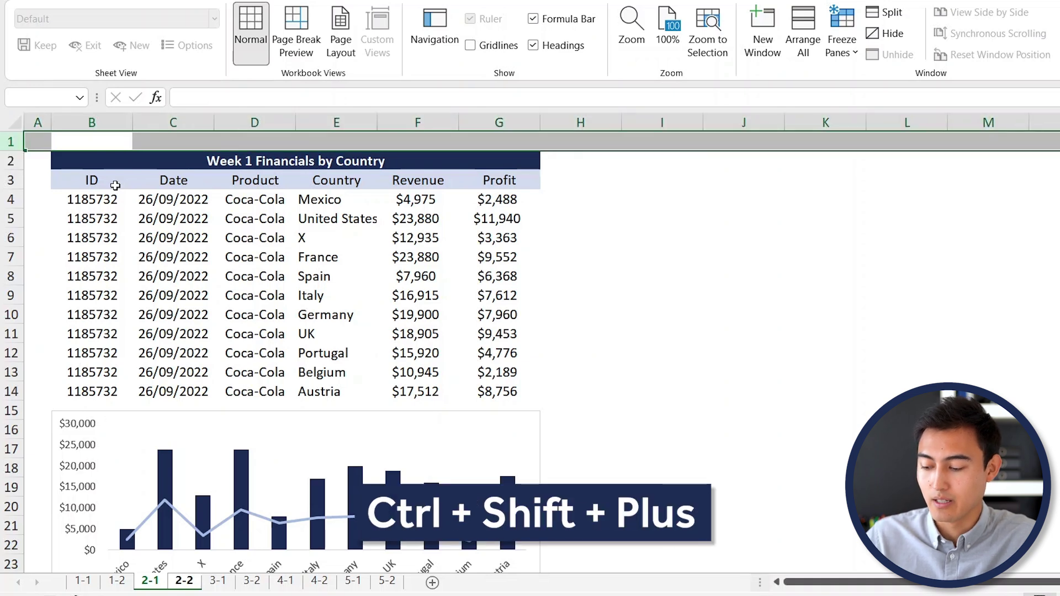
{"action": "key", "text": "ctrl+shift+plus"}
{"action": "key", "text": "ctrl+shift+plus"}
{"action": "key", "text": "ctrl+shift+plus"}
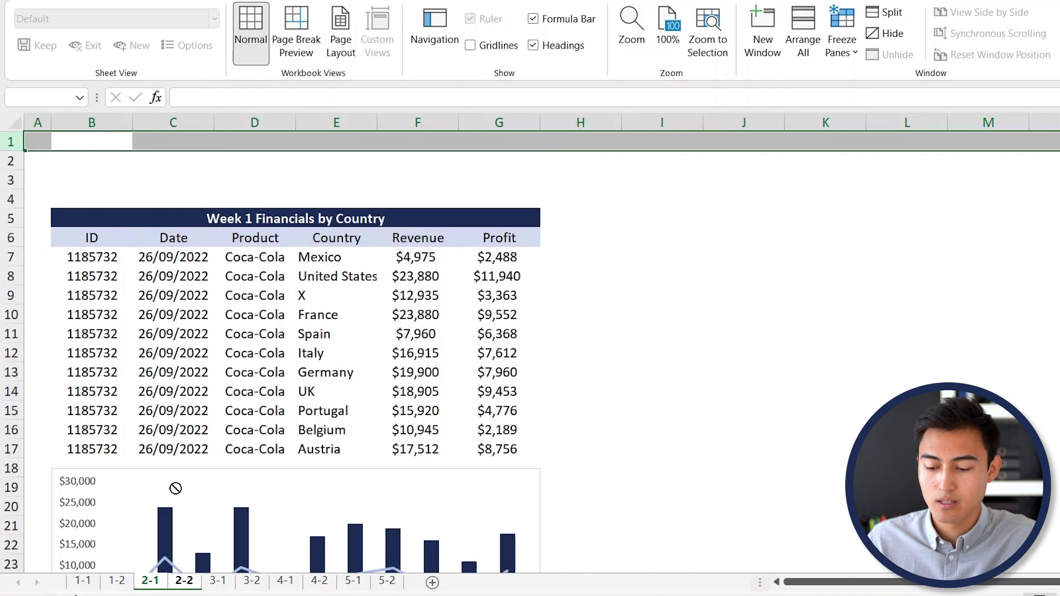
Check that the Week 2 table on 2-2 also moved down, then return to sheet 2-1.
{"action": "left_click", "coordinate": [186, 580], "text": "ctrl"}
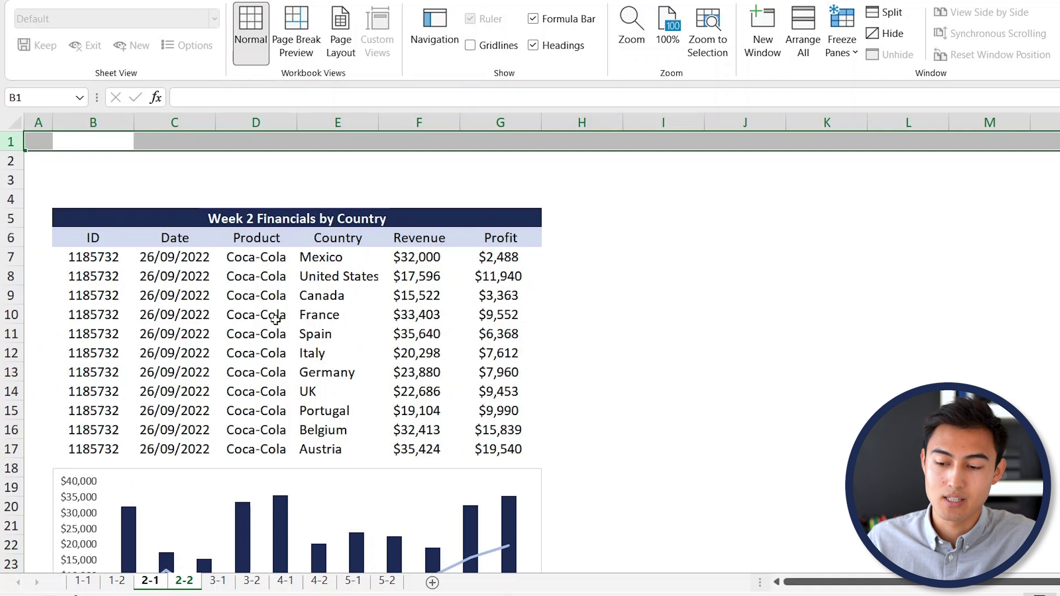
{"action": "left_click", "coordinate": [218, 581], "text": "ctrl"}
{"action": "left_click_drag", "start_coordinate": [150, 580], "coordinate": [206, 559]}
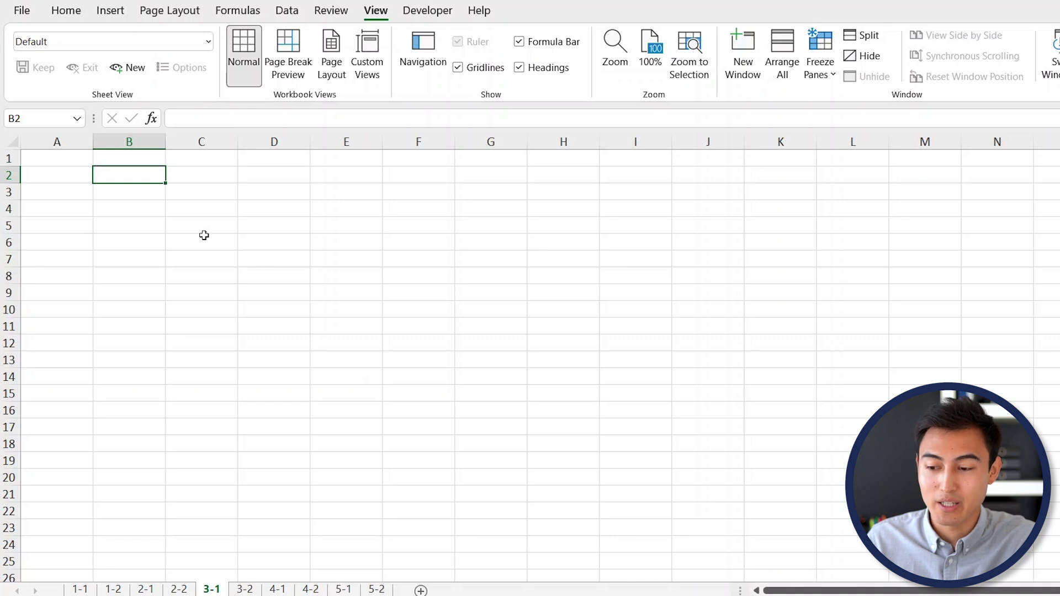
Start a Data > From Web import and copy the Wikipedia population list URL from the browser.
{"action": "left_click", "coordinate": [287, 12]}
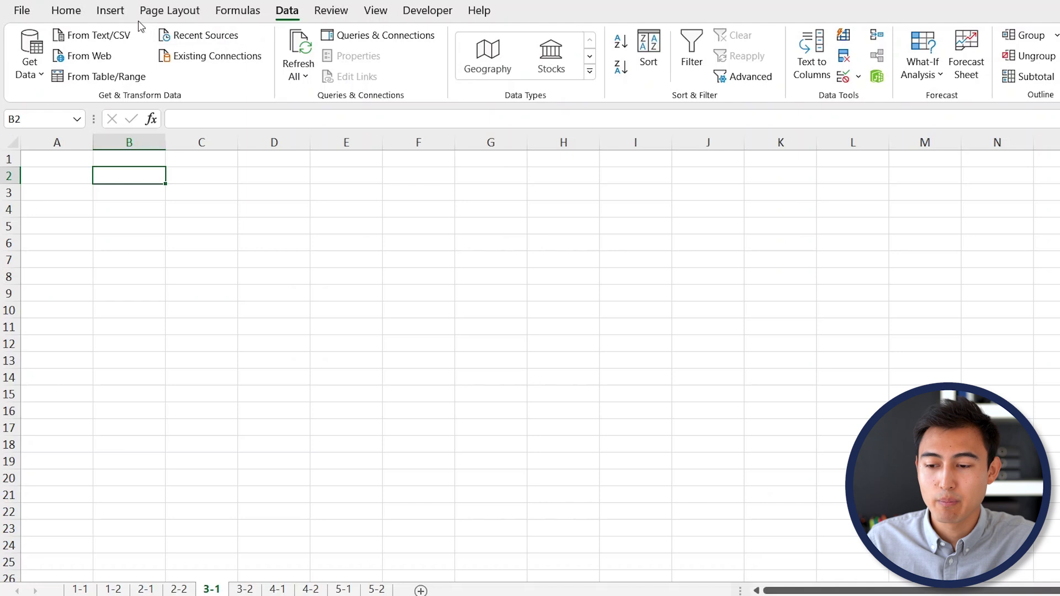
{"action": "left_click", "coordinate": [90, 57]}
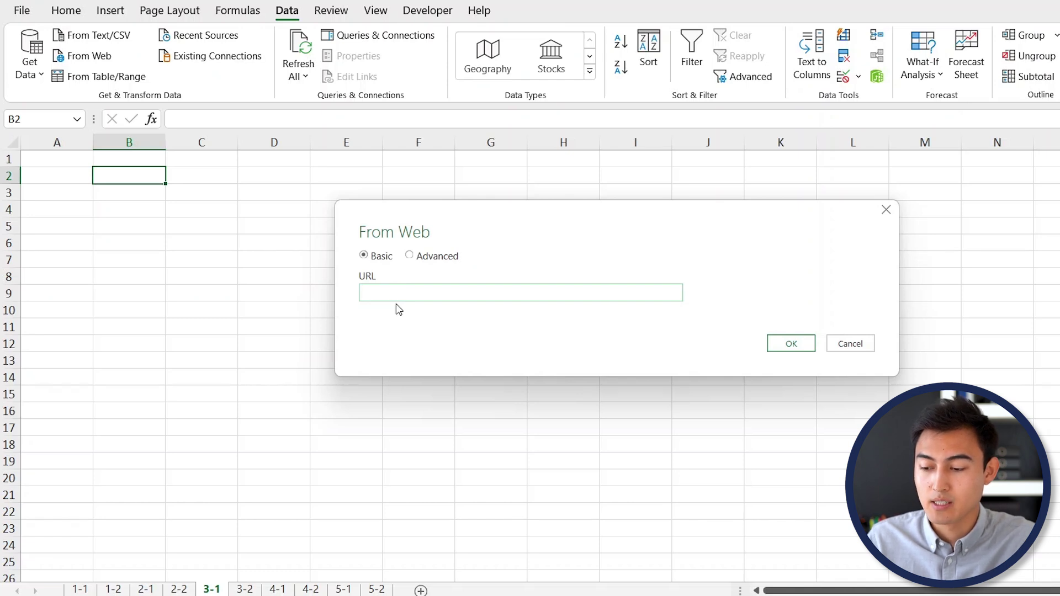
{"action": "key", "text": "alt+Tab"}
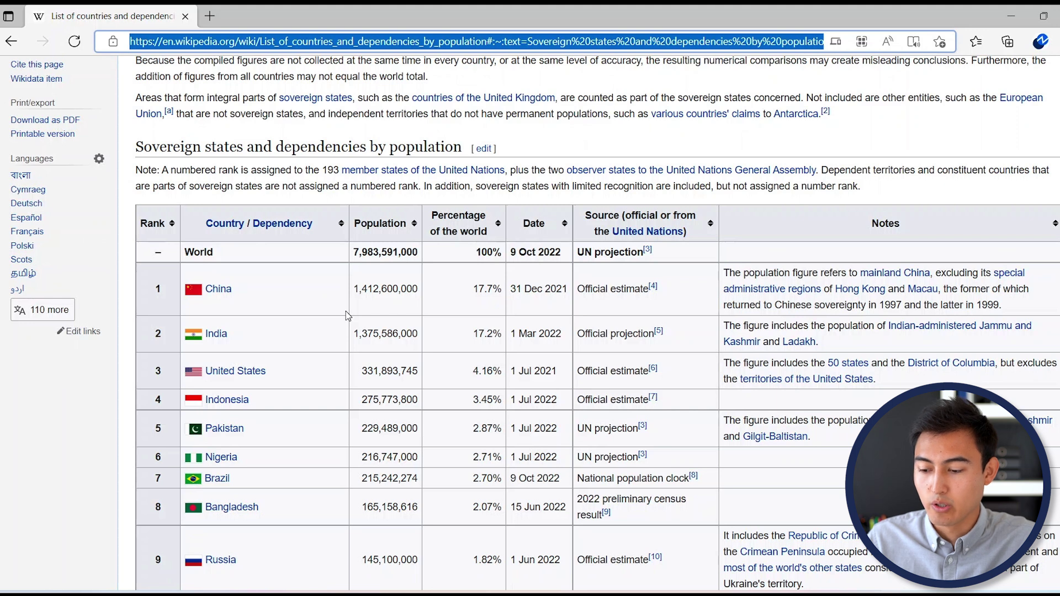
{"action": "key", "text": "alt+Tab"}
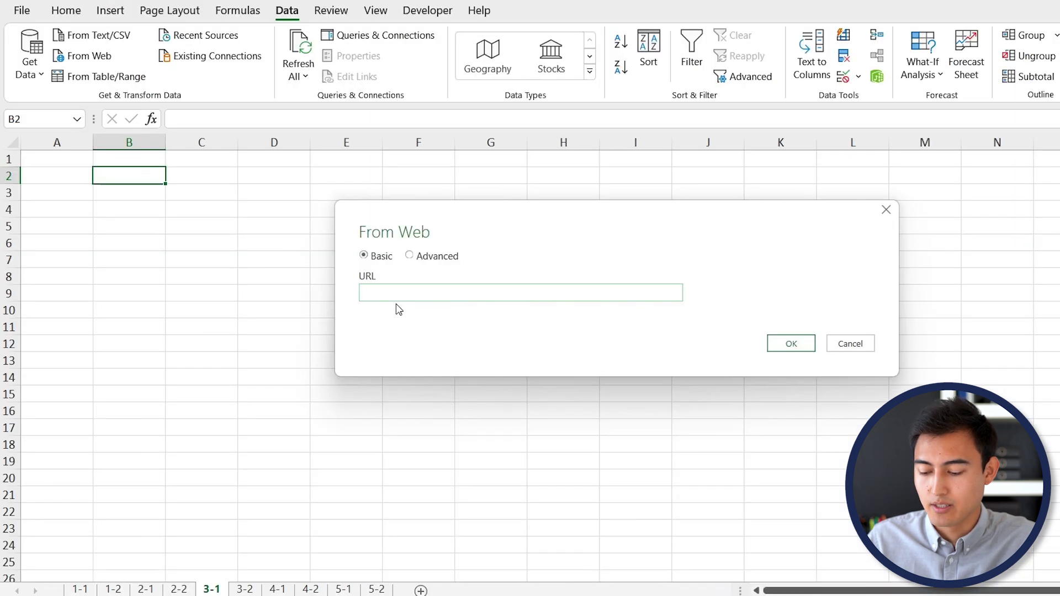
Import the Sovereign states and dependencies by population table from the pasted Wikipedia URL.
{"action": "type", "text": "https://en.wikipedia.org/wiki/List_of_countries_and_dependencies_by_population#:~:text=Sovereign%20states%20and%20dependencies%20by%20population%20%20,%20%204.16%25%20%2017%20more%20rows%20"}
{"action": "left_click", "coordinate": [790, 343]}
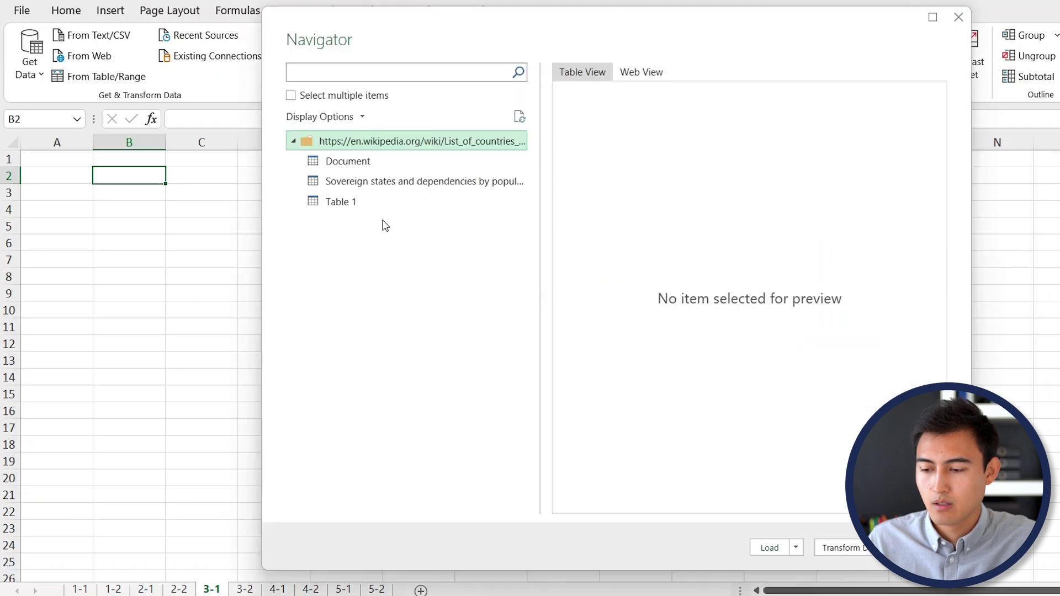
{"action": "left_click", "coordinate": [381, 182]}
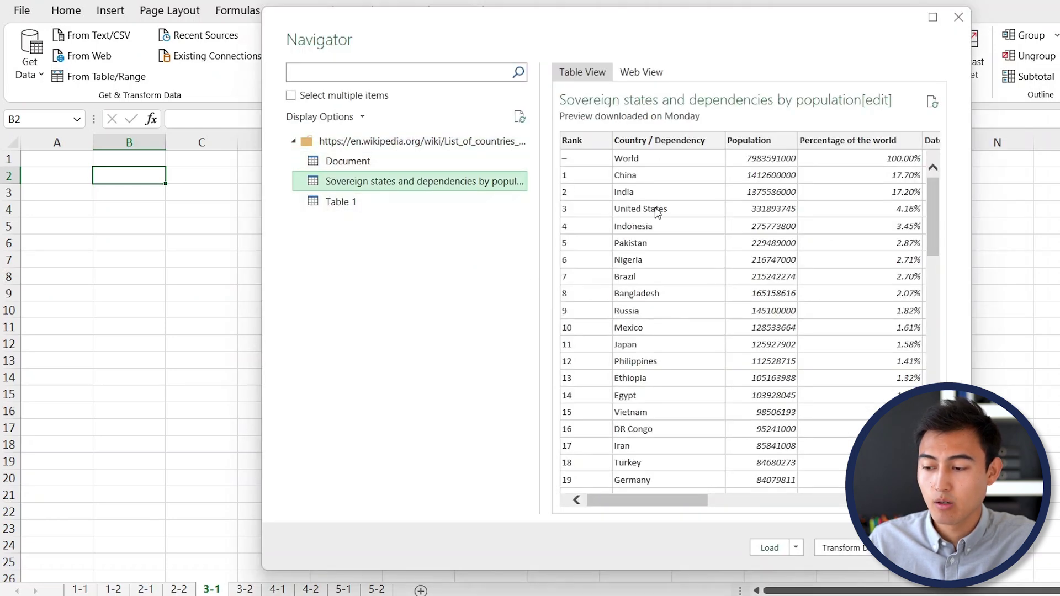
{"action": "left_click", "coordinate": [776, 548]}
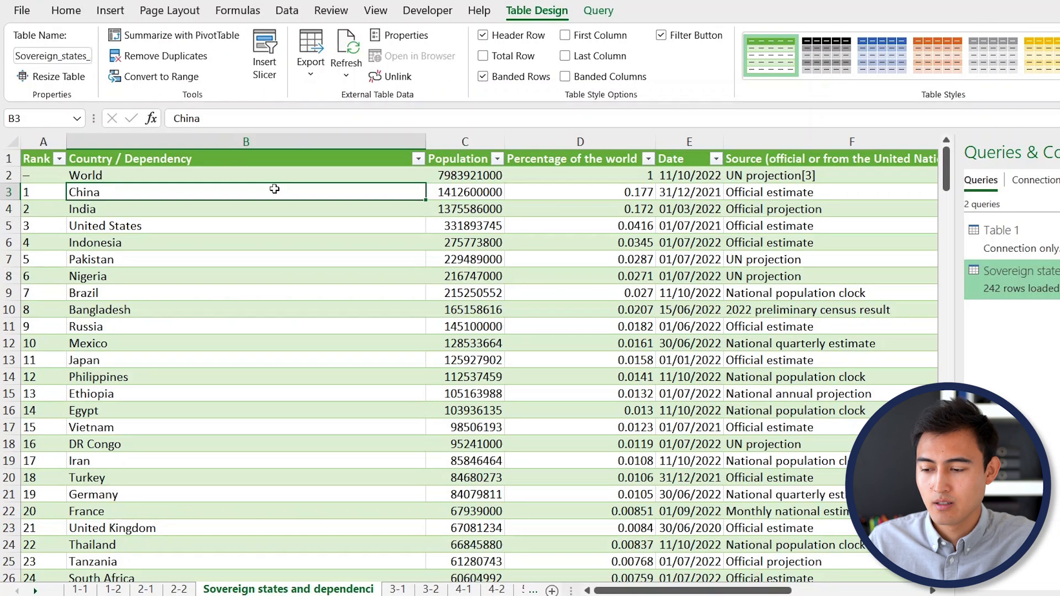
Select the top countries and their populations in the loaded table.
{"action": "key", "text": "shift+Down"}
{"action": "key", "text": "shift+Down"}
{"action": "key", "text": "shift+Down"}
{"action": "key", "text": "shift+Right"}
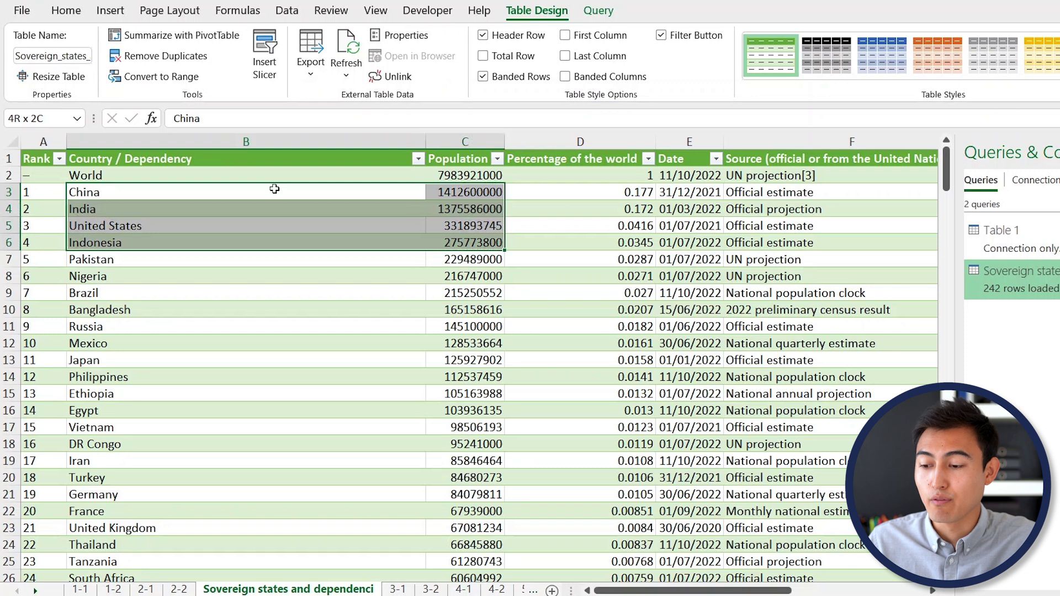
{"action": "key", "text": "shift+Down"}
{"action": "key", "text": "shift+Down"}
{"action": "key", "text": "shift+Down"}
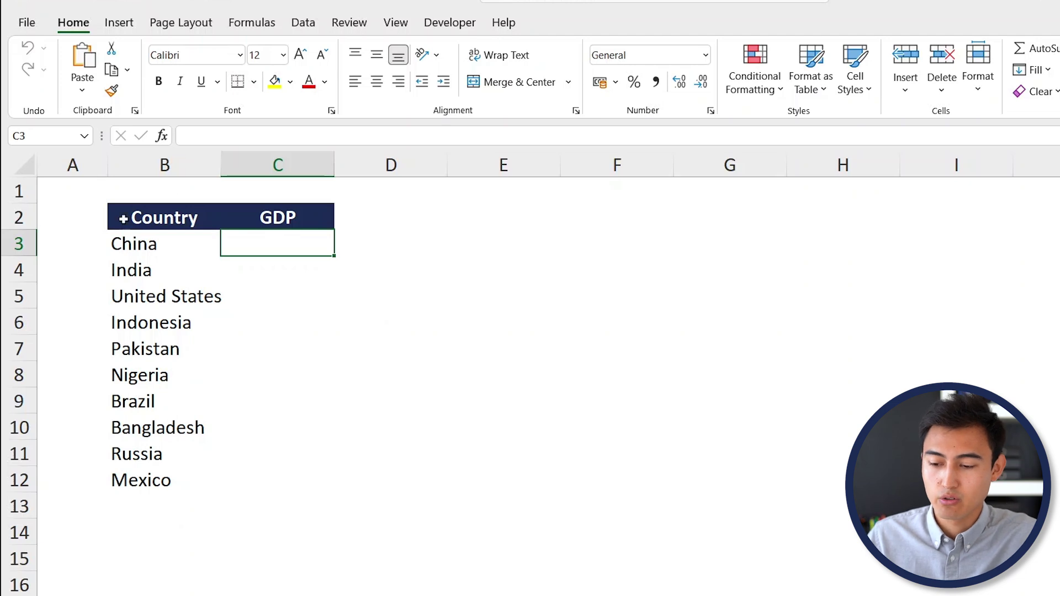
Convert the ten country names in column B to the Geography data type.
{"action": "left_click", "coordinate": [139, 217]}
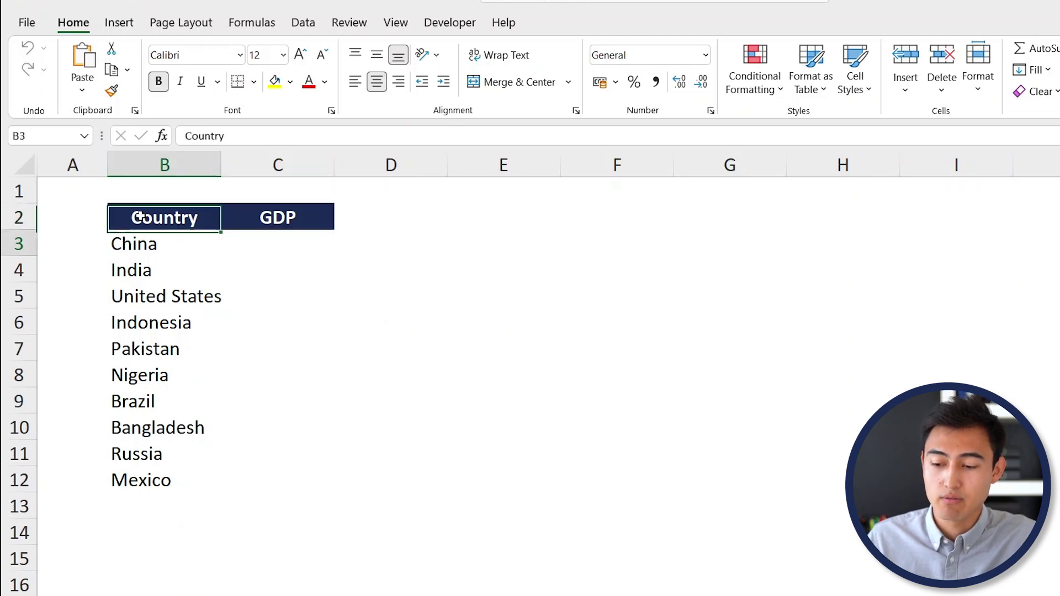
{"action": "key", "text": "Down"}
{"action": "key", "text": "Down"}
{"action": "key", "text": "Down"}
{"action": "key", "text": "Down"}
{"action": "left_click", "coordinate": [300, 212]}
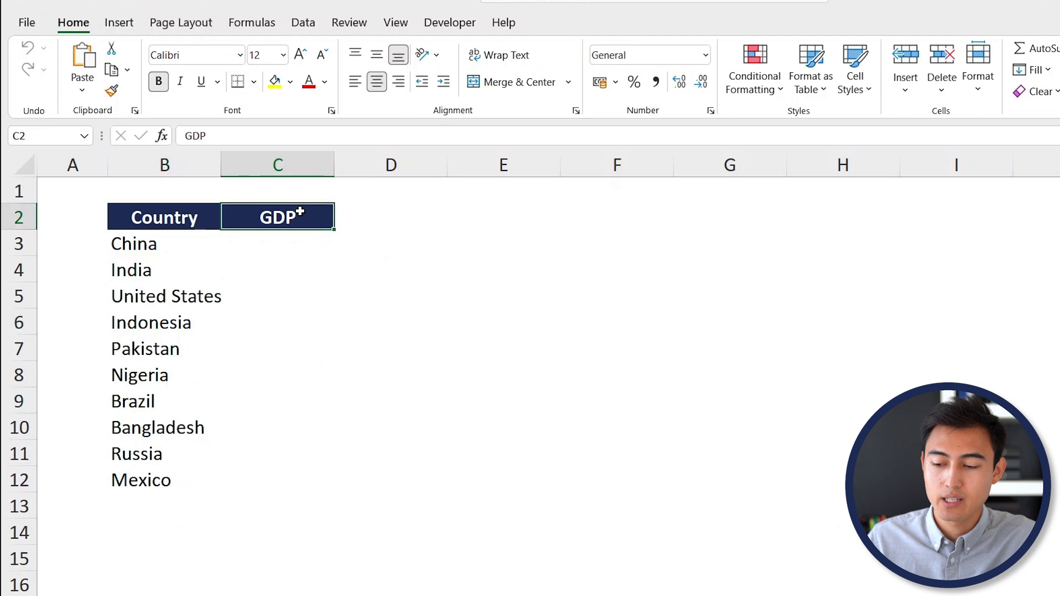
{"action": "key", "text": "Down"}
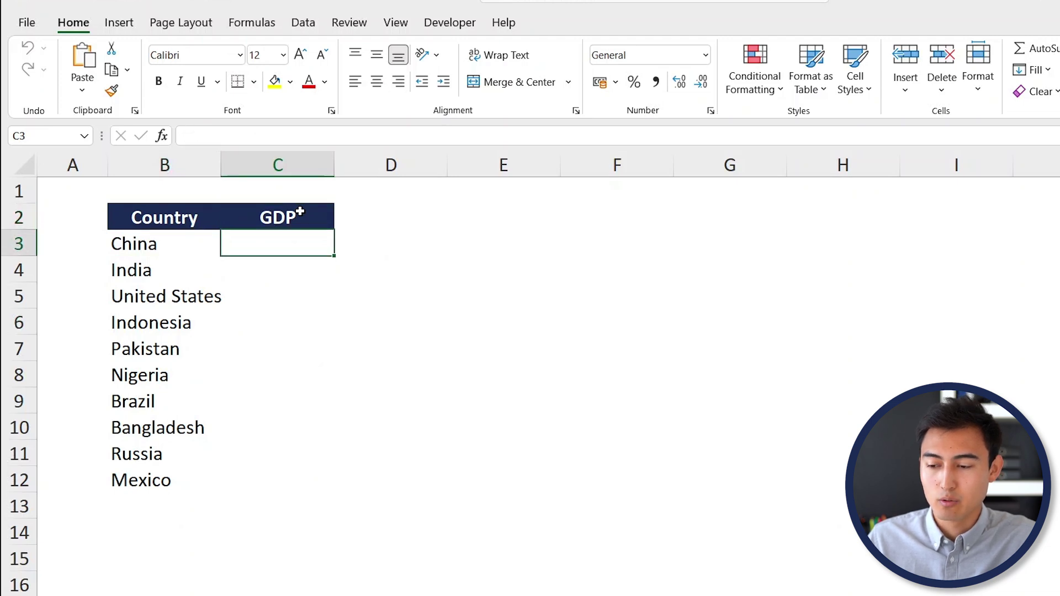
{"action": "left_click", "coordinate": [301, 27]}
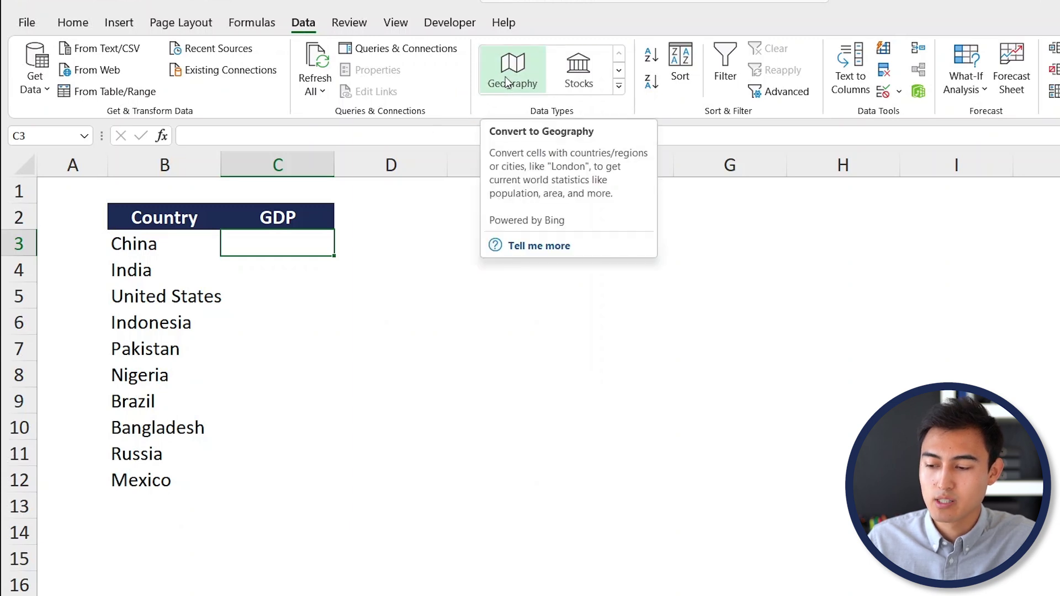
{"action": "key", "text": "Left"}
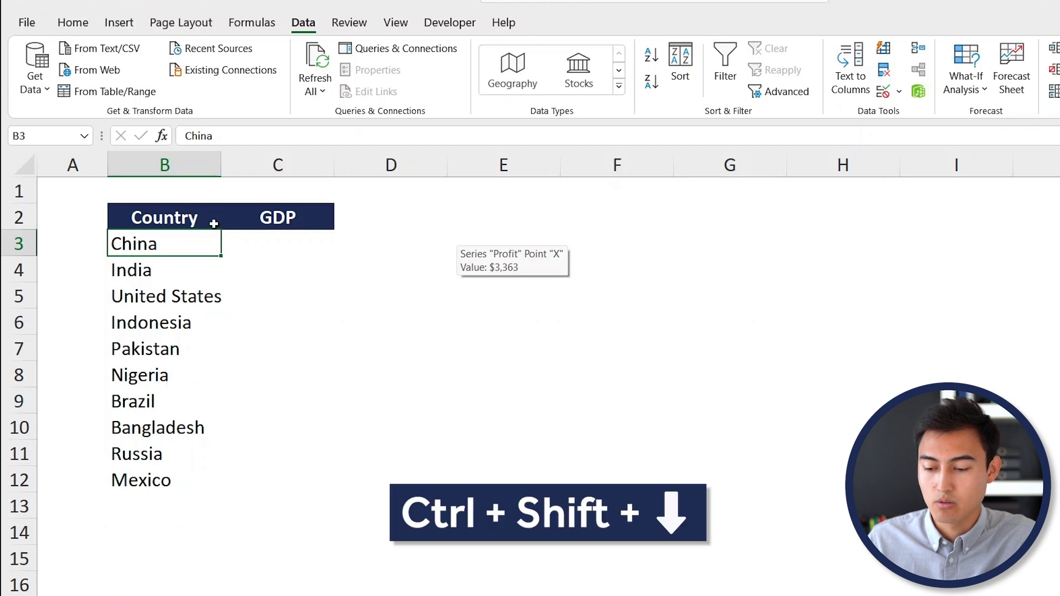
{"action": "key", "text": "ctrl+shift+Down"}
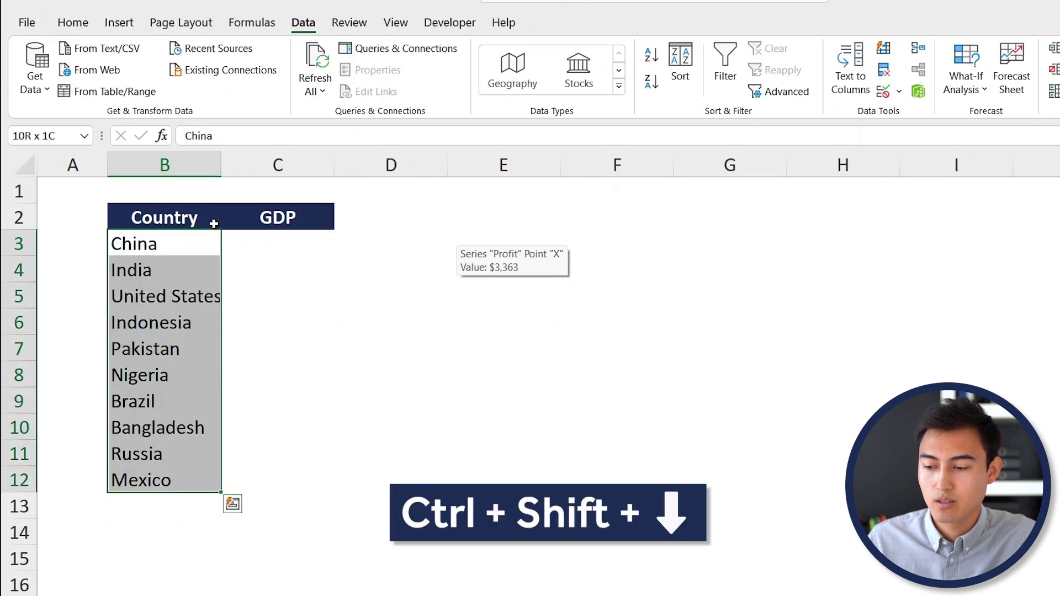
{"action": "left_click", "coordinate": [521, 74]}
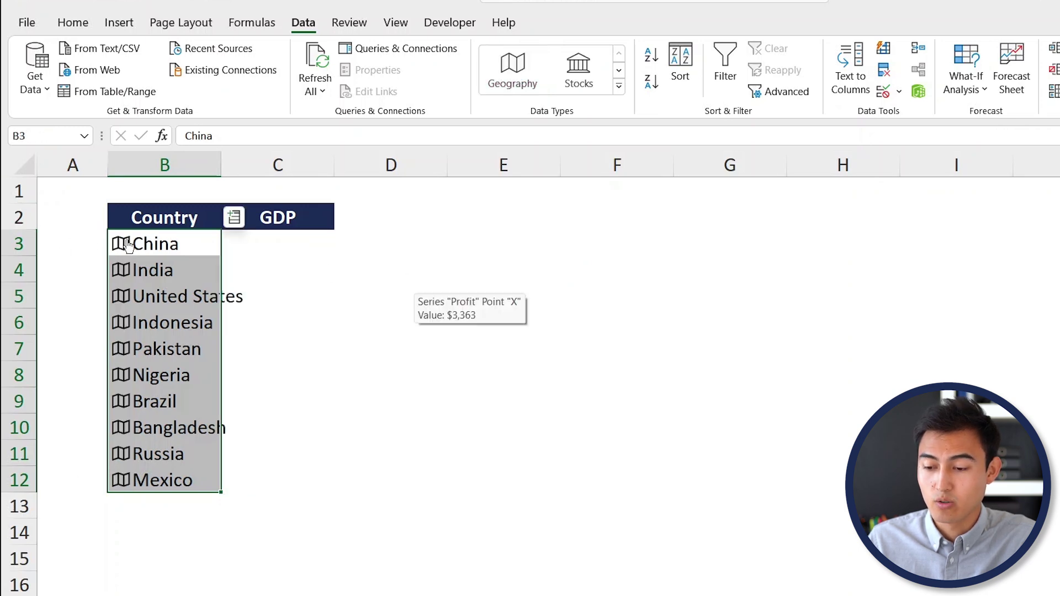
Add each country's GDP in column C, autofitted, and CPI in column D.
{"action": "left_click", "coordinate": [234, 218]}
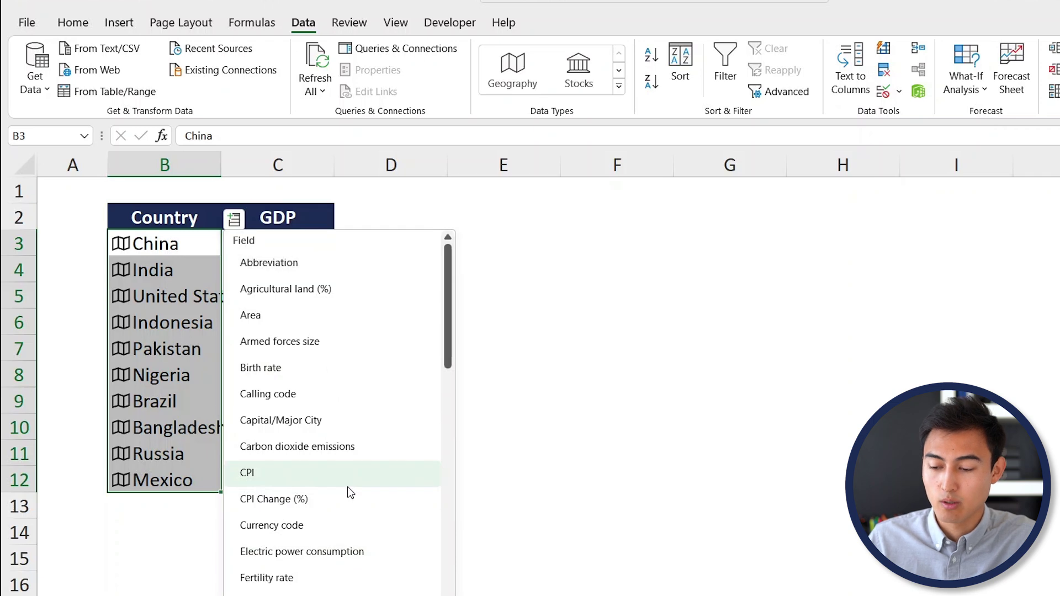
{"action": "scroll", "coordinate": [346, 486], "scroll_direction": "down", "scroll_amount": 2}
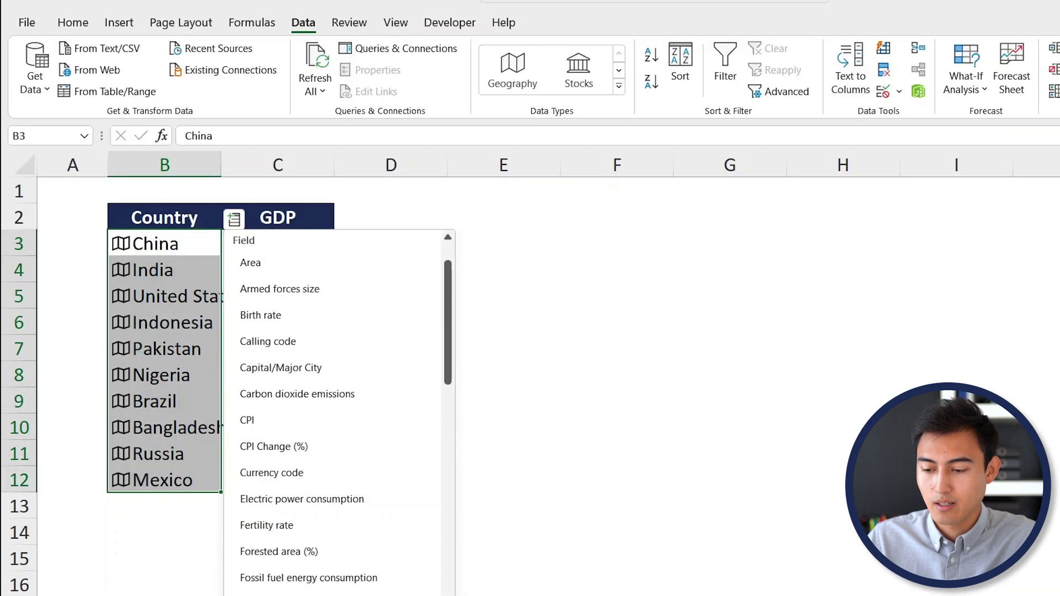
{"action": "left_click", "coordinate": [257, 578]}
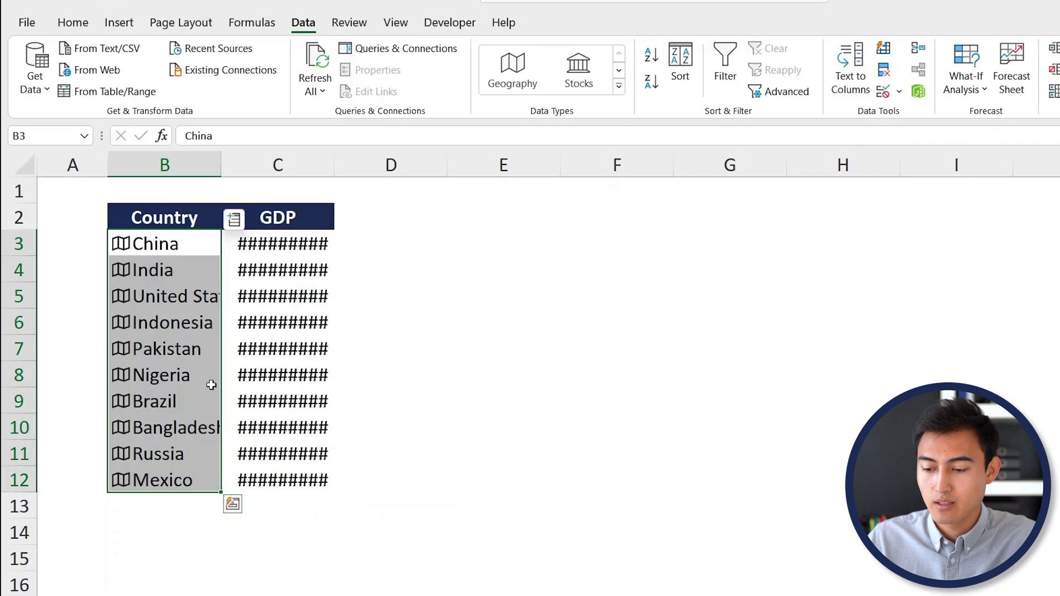
{"action": "double_click", "coordinate": [336, 173]}
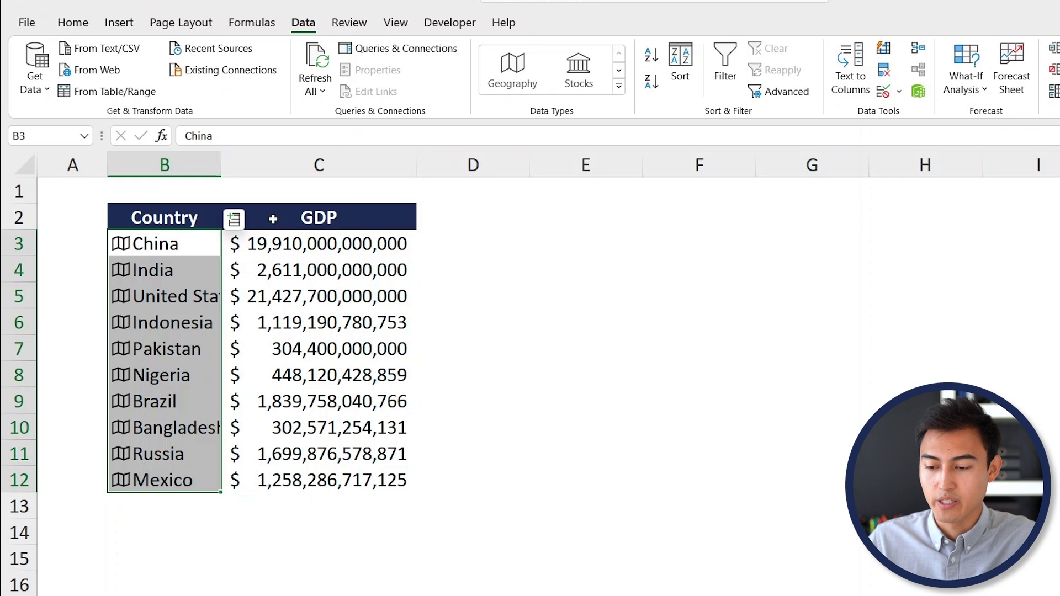
{"action": "left_click", "coordinate": [234, 219]}
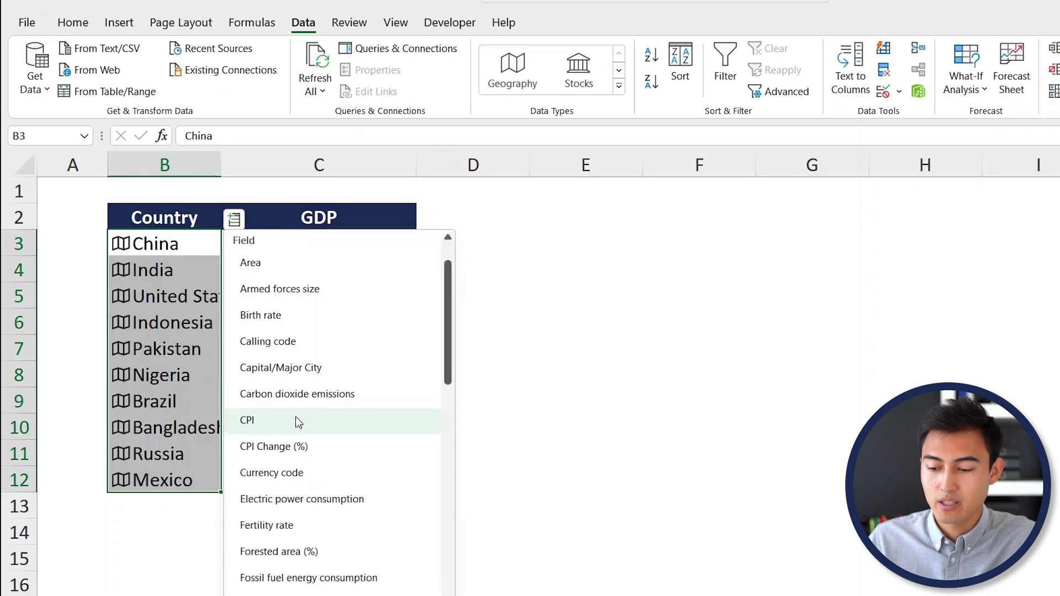
{"action": "left_click", "coordinate": [298, 421]}
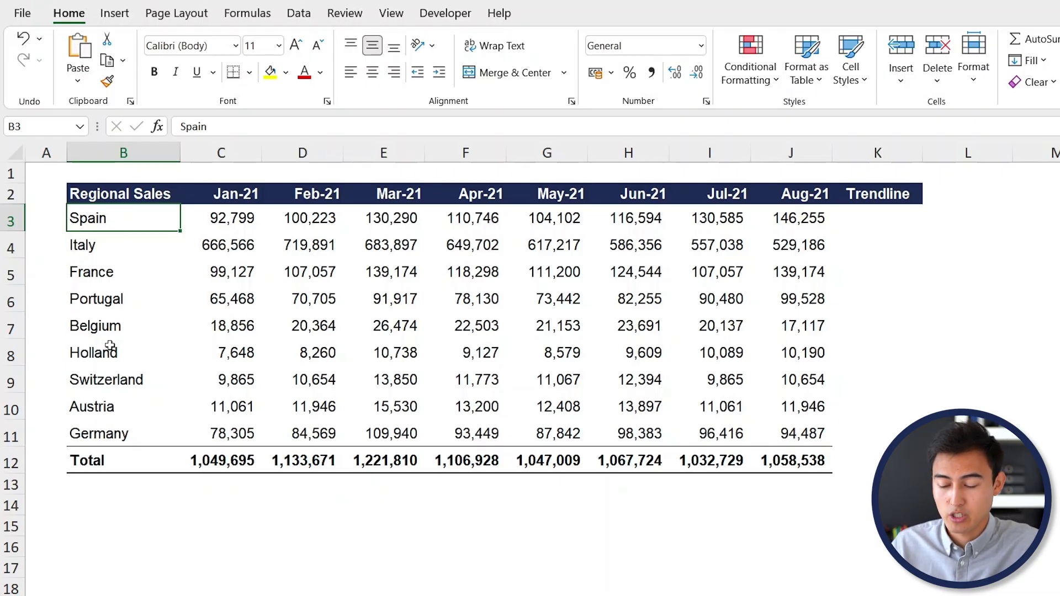
{"action": "key", "text": "Right"}
{"action": "key", "text": "Right"}
{"action": "key", "text": "Right"}
{"action": "key", "text": "Right"}
{"action": "key", "text": "Left"}
{"action": "key", "text": "Left"}
{"action": "key", "text": "Left"}
{"action": "key", "text": "Left"}
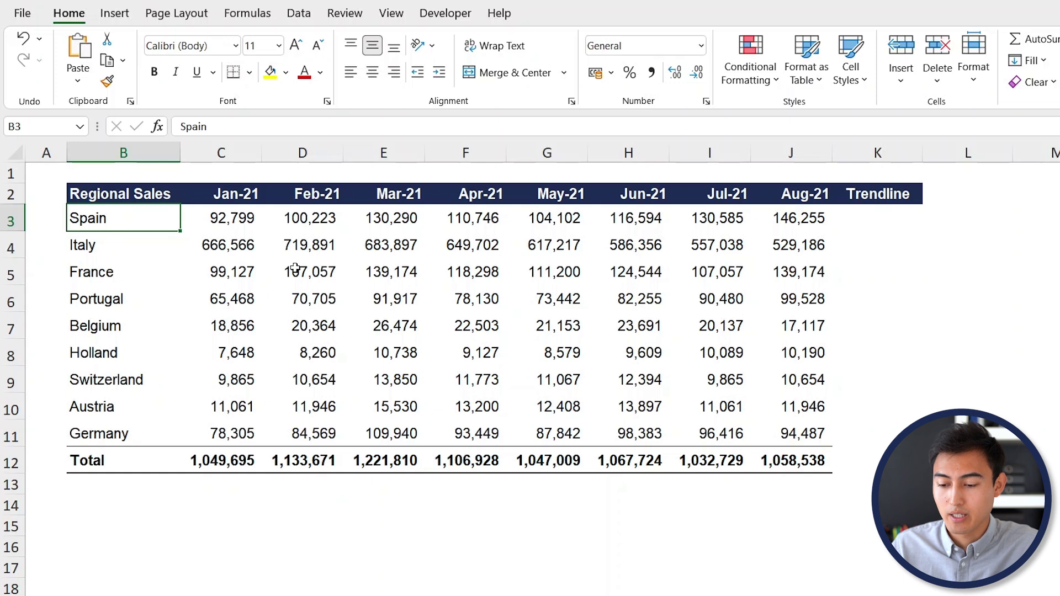
{"action": "key", "text": "ctrl+shift+Down"}
{"action": "key", "text": "ctrl+shift+Right"}
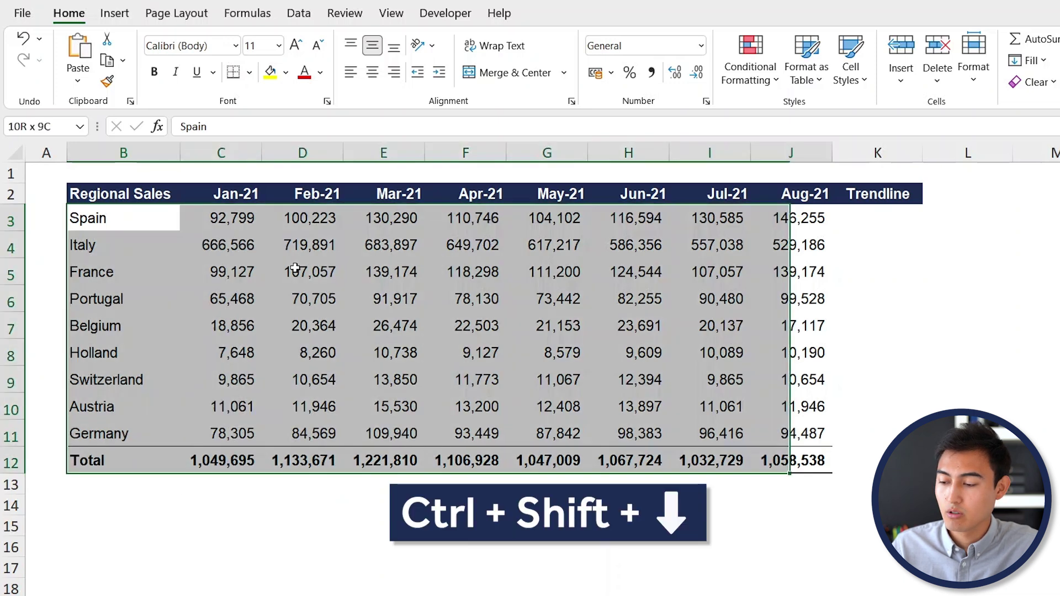
{"action": "left_click", "coordinate": [114, 13]}
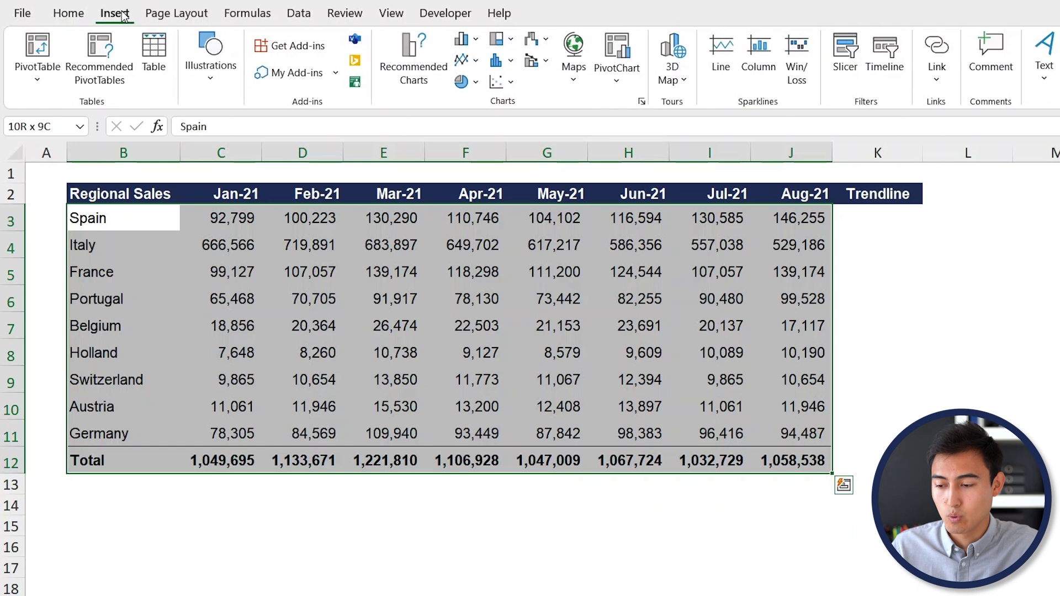
{"action": "left_click", "coordinate": [425, 54]}
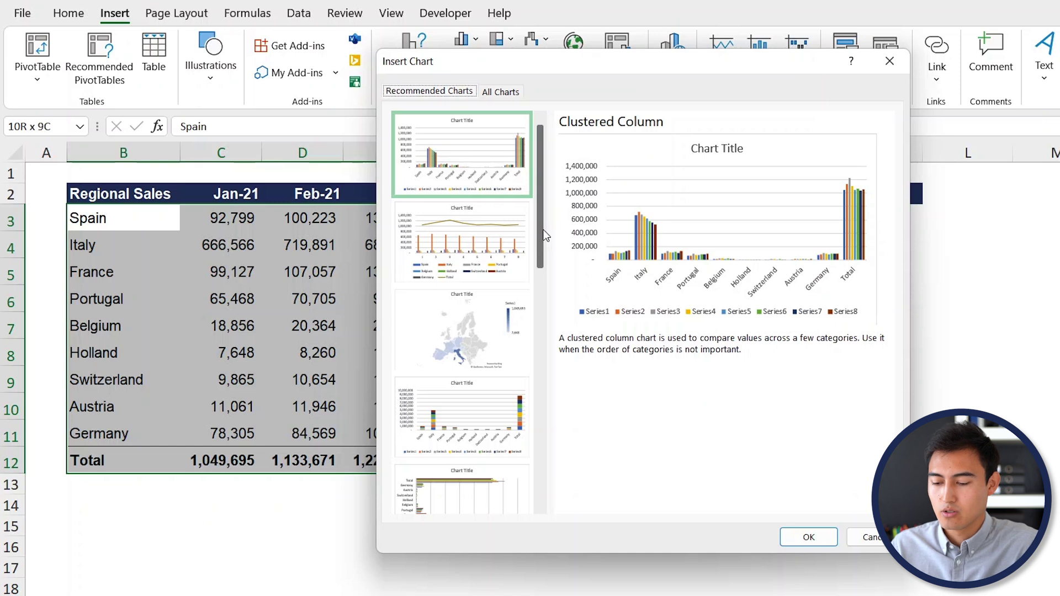
{"action": "key", "text": "Escape"}
{"action": "key", "text": "Right"}
{"action": "key", "text": "Right"}
{"action": "key", "text": "Right"}
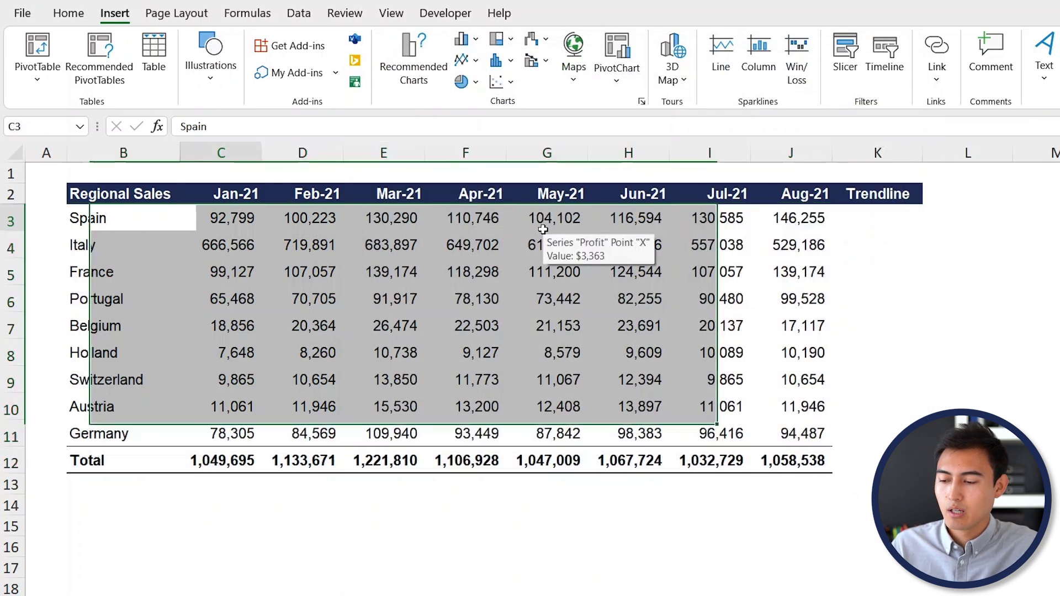
{"action": "key", "text": "Right"}
{"action": "key", "text": "Right"}
{"action": "key", "text": "Right"}
{"action": "key", "text": "Right"}
{"action": "key", "text": "Right"}
{"action": "key", "text": "Right"}
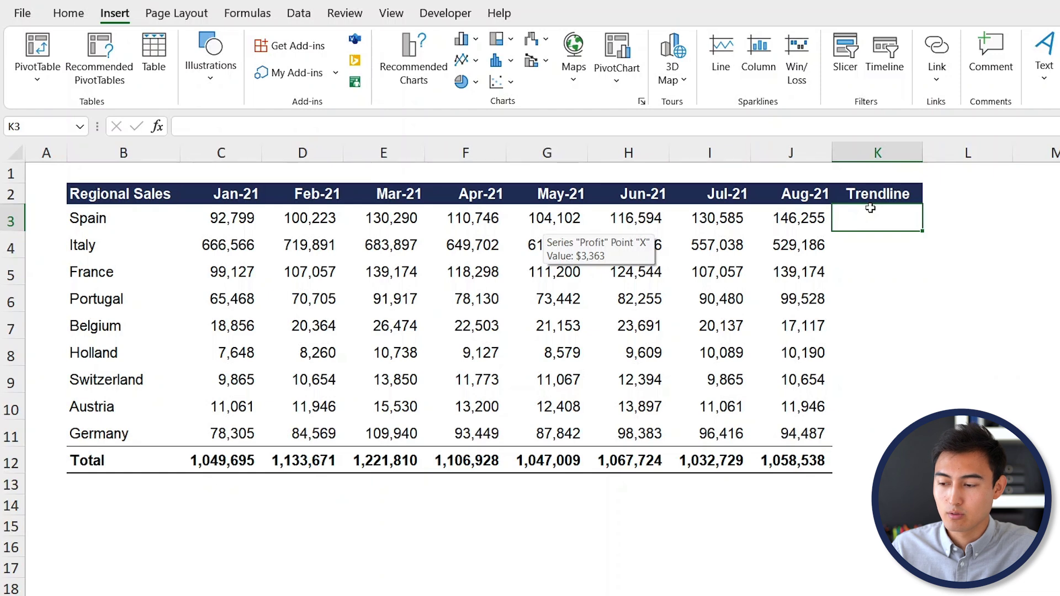
Create a line sparkline in K3 from C3:J3 and fill it down to K12.
{"action": "left_click", "coordinate": [720, 48]}
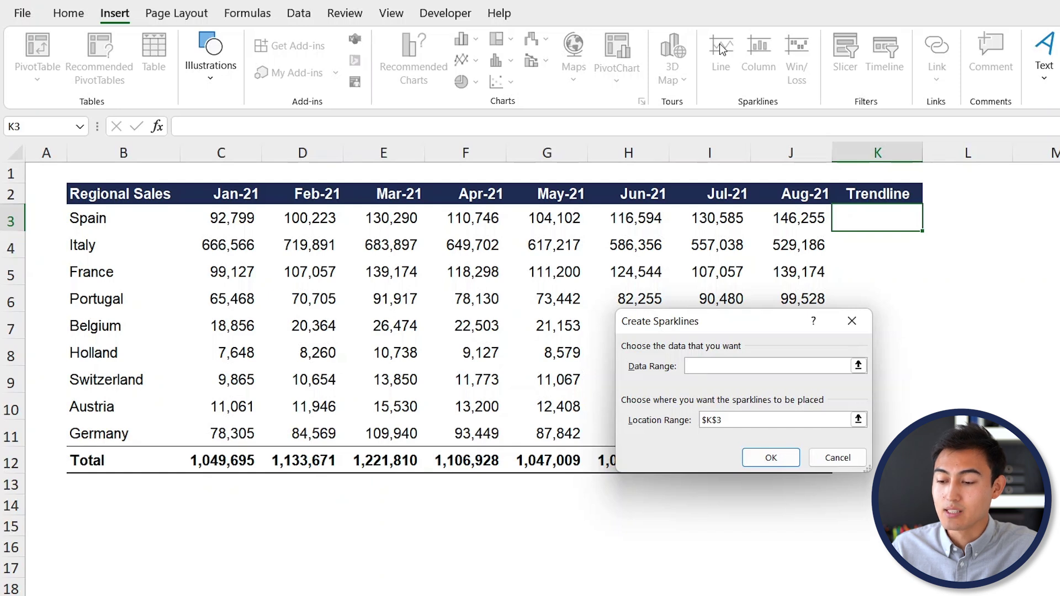
{"action": "left_click", "coordinate": [215, 221]}
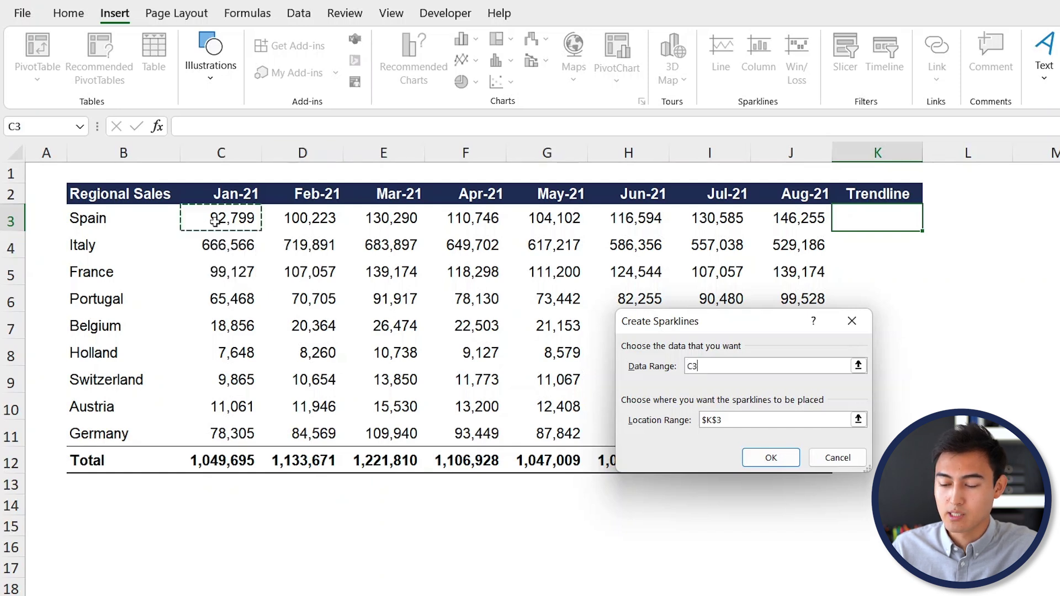
{"action": "key", "text": "ctrl+shift+Right"}
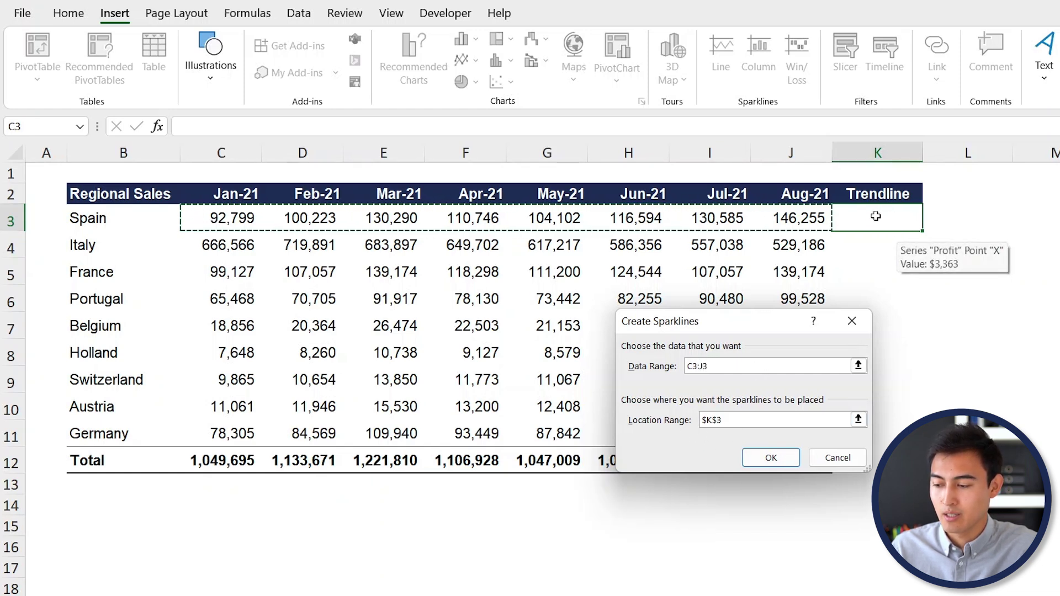
{"action": "left_click", "coordinate": [786, 465]}
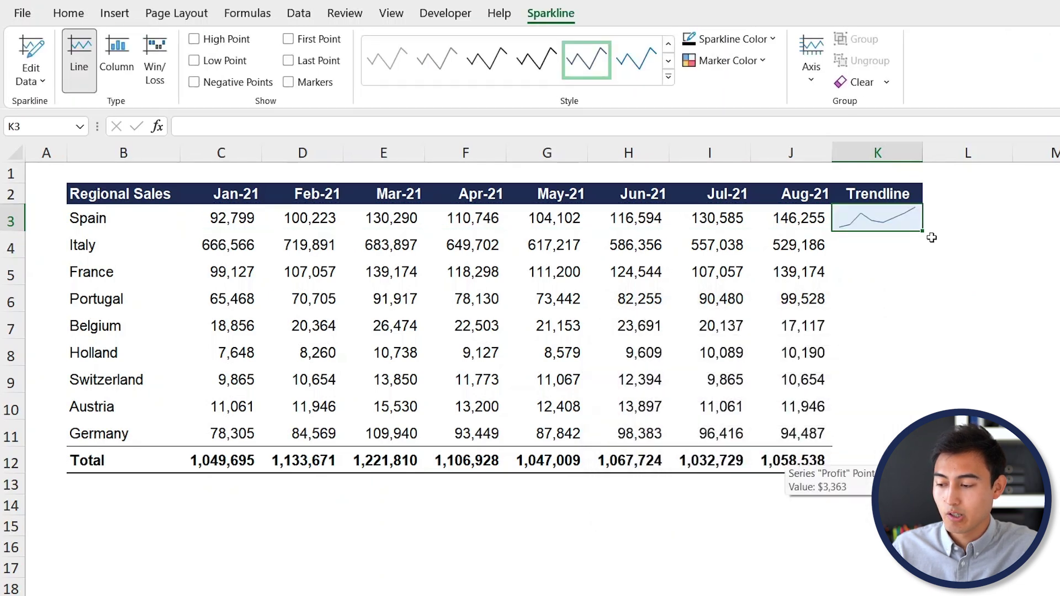
{"action": "left_click_drag", "start_coordinate": [921, 233], "coordinate": [921, 472]}
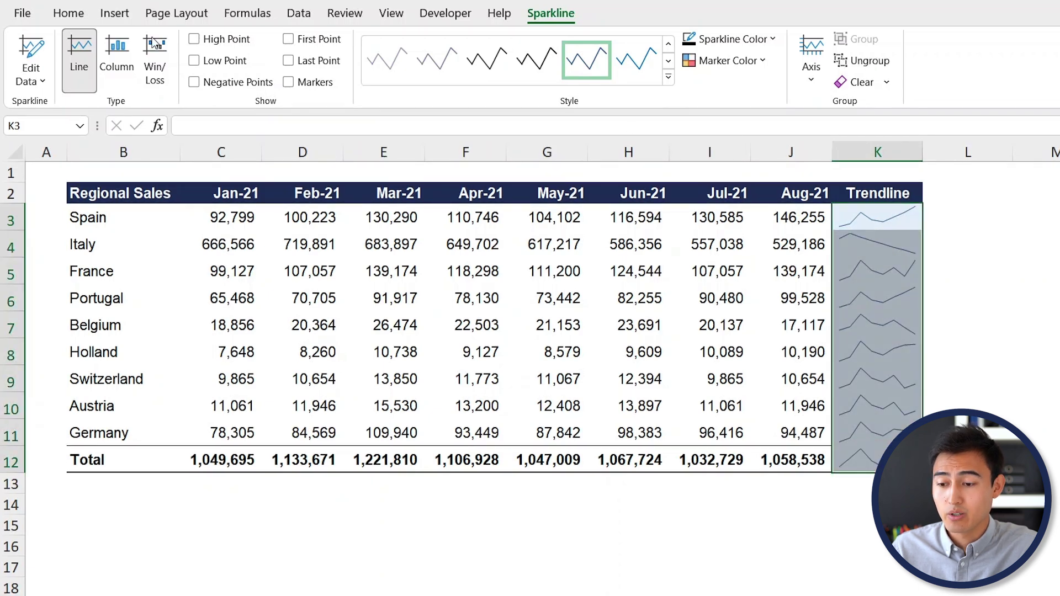
Change the sparklines to Column type, toggling the High Point marker on and off.
{"action": "left_click", "coordinate": [110, 58]}
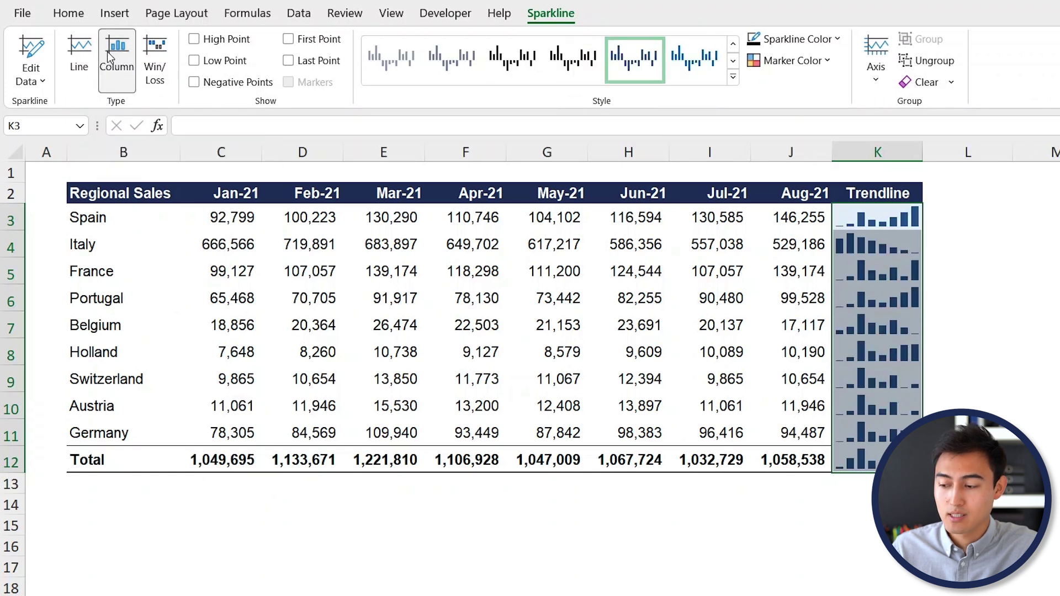
{"action": "left_click", "coordinate": [193, 40]}
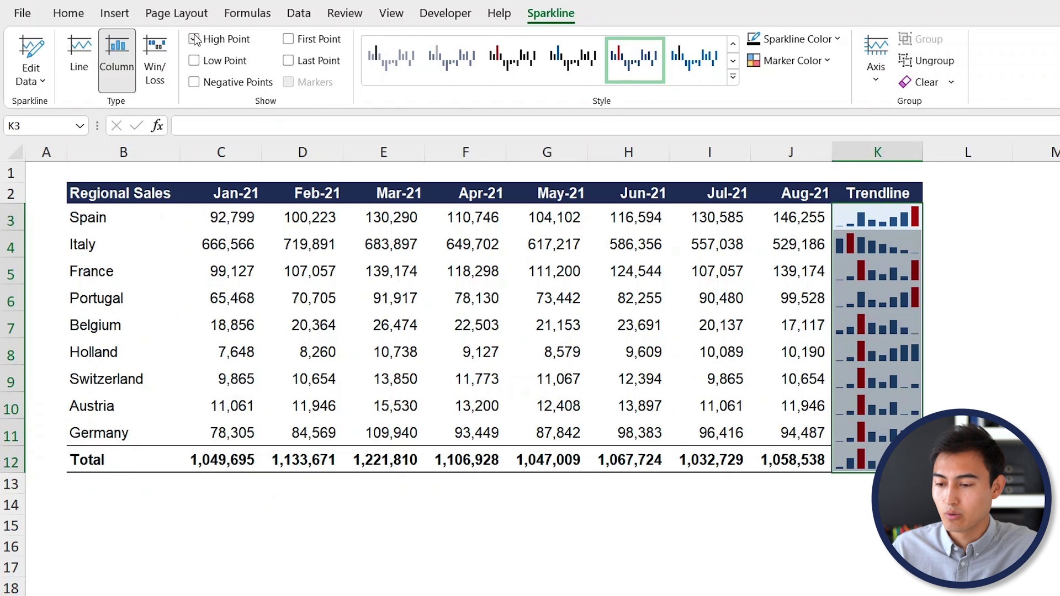
{"action": "left_click", "coordinate": [194, 40]}
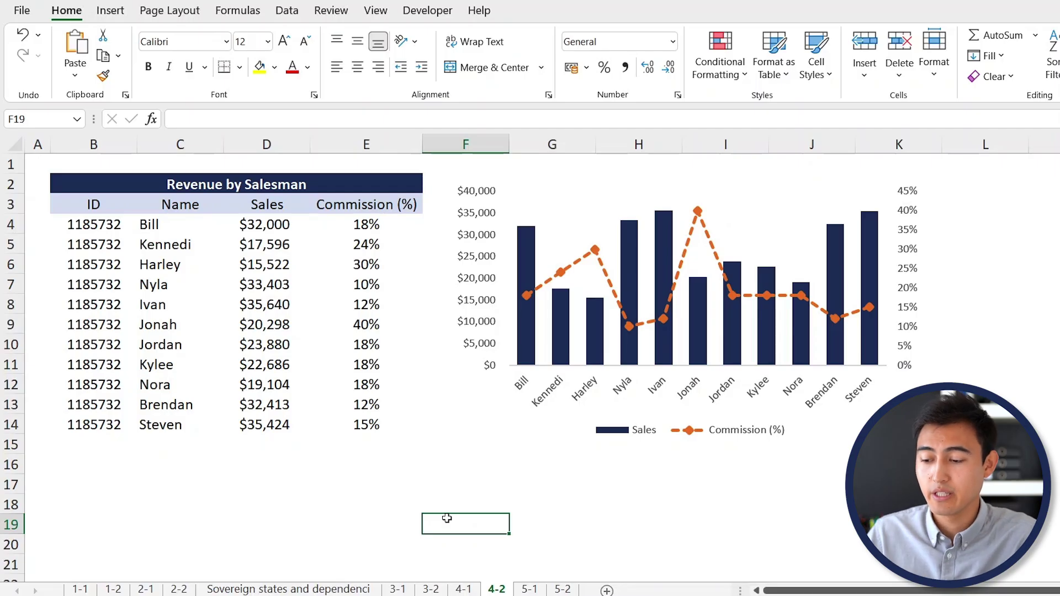
Save the sales and commission chart as a chart template named Chart1.
{"action": "left_click", "coordinate": [483, 424]}
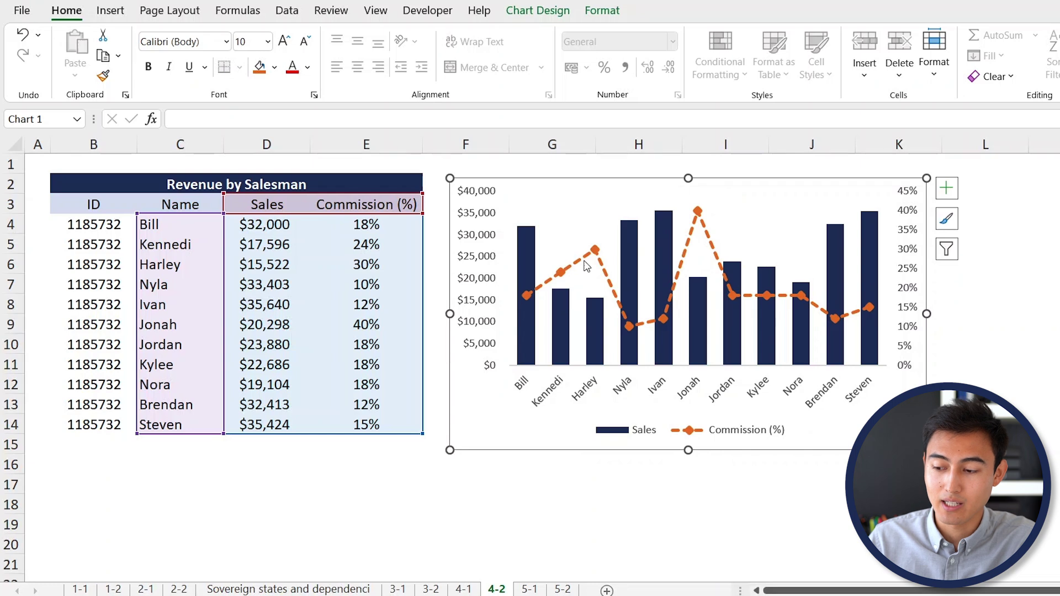
{"action": "left_click", "coordinate": [509, 523]}
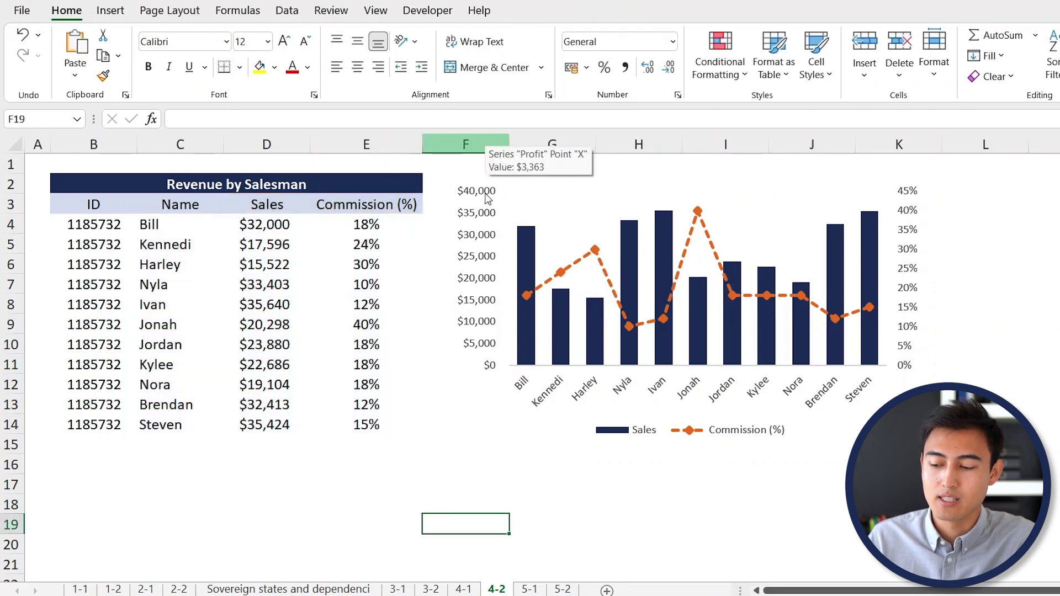
{"action": "left_click", "coordinate": [485, 424]}
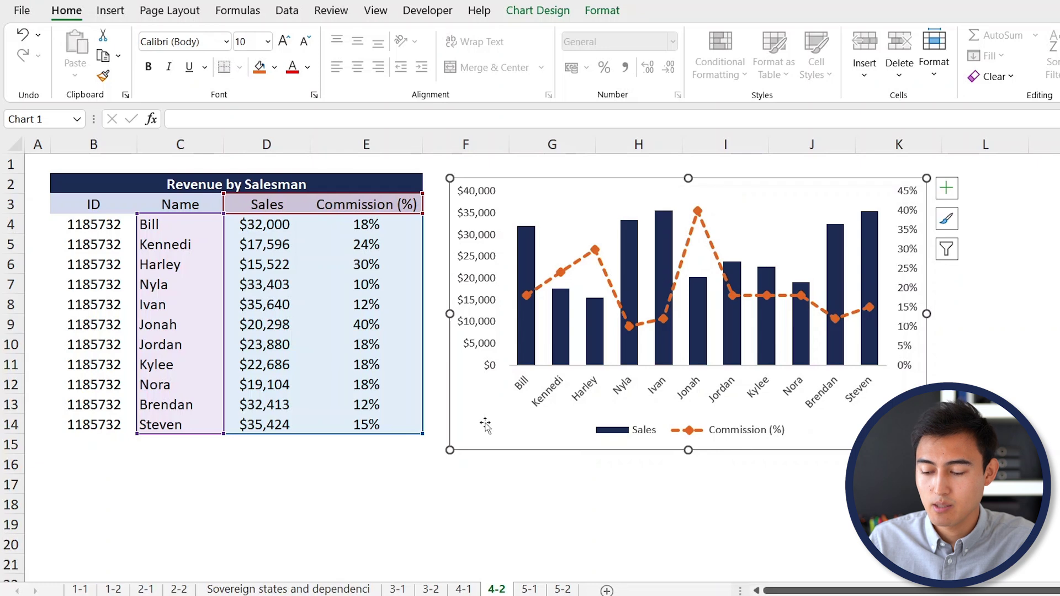
{"action": "right_click", "coordinate": [485, 425]}
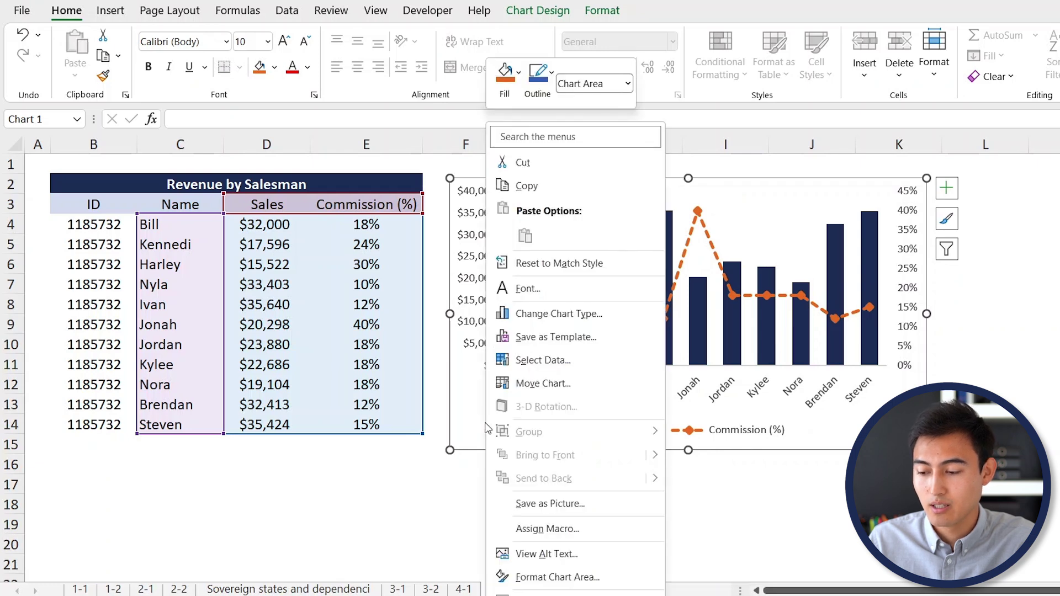
{"action": "left_click", "coordinate": [593, 339]}
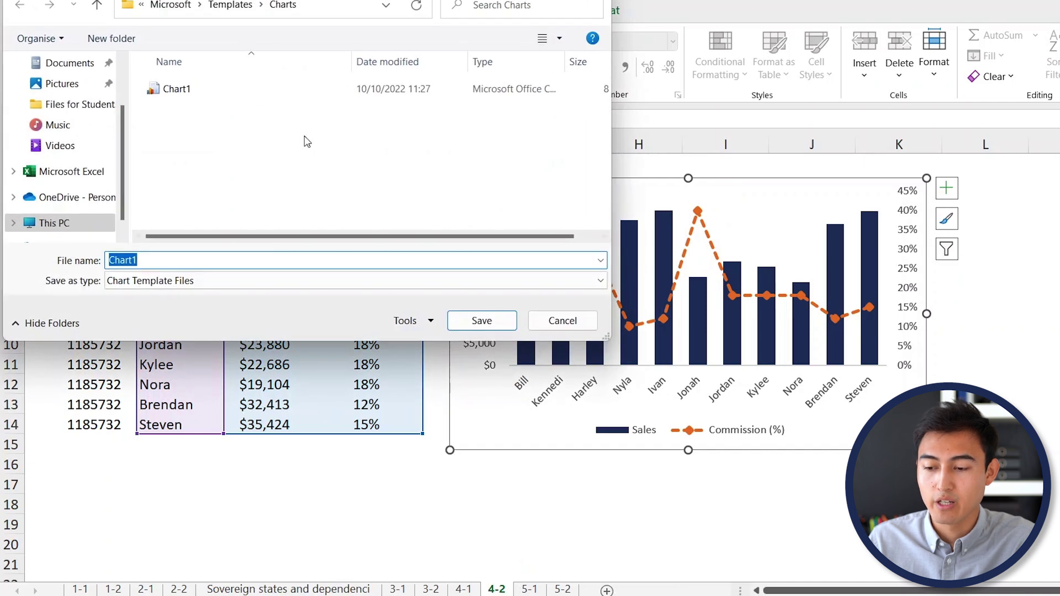
{"action": "left_click", "coordinate": [481, 321]}
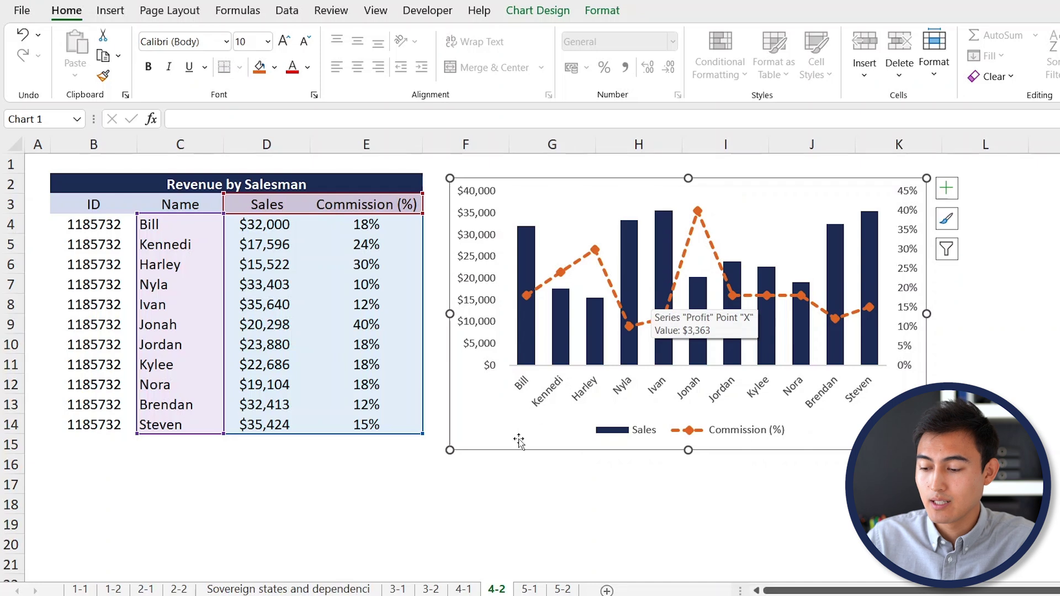
Delete the chart and select the last table row starting at B14.
{"action": "key", "text": "Delete"}
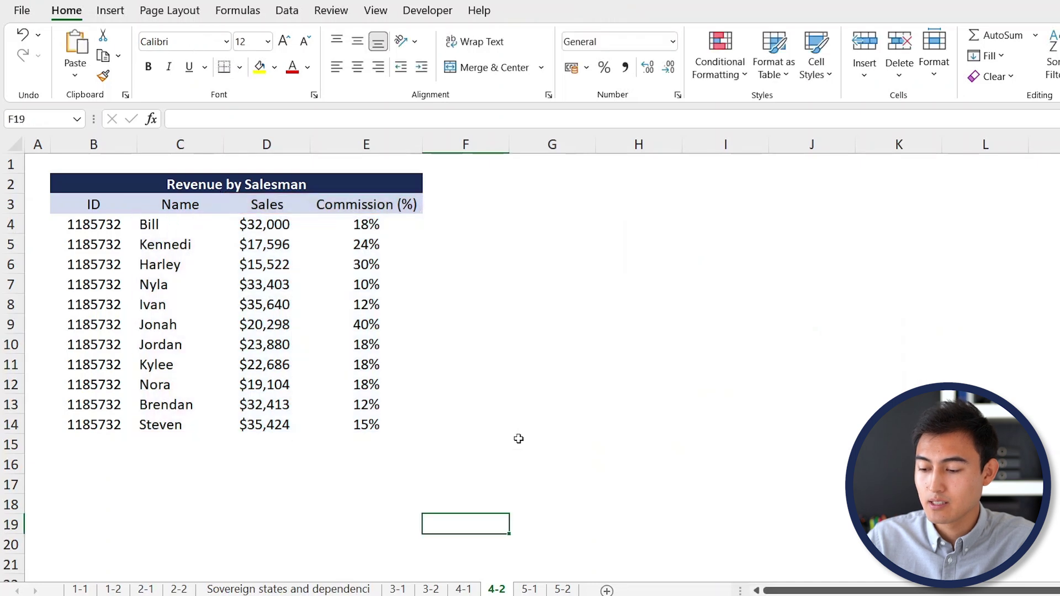
{"action": "left_click", "coordinate": [136, 421]}
{"action": "key", "text": "shift+Right"}
{"action": "key", "text": "shift+Right"}
{"action": "key", "text": "shift+Right"}
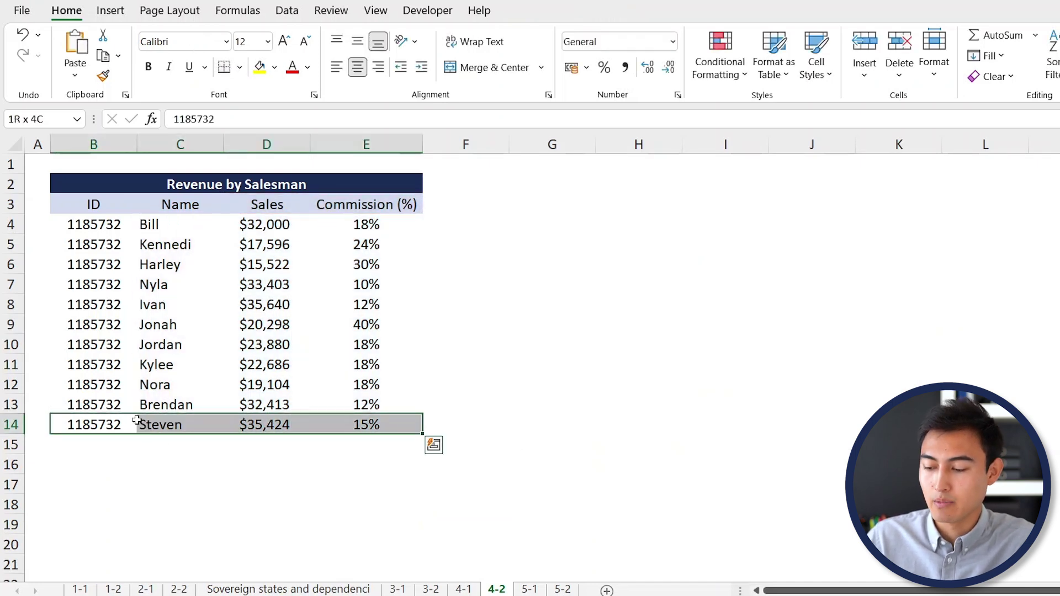
Clear the contents of the last two salesman rows, 13 and 14.
{"action": "key", "text": "Delete"}
{"action": "key", "text": "Up"}
{"action": "key", "text": "shift+Right"}
{"action": "key", "text": "shift+Right"}
{"action": "key", "text": "shift+Right"}
{"action": "key", "text": "shift+Right"}
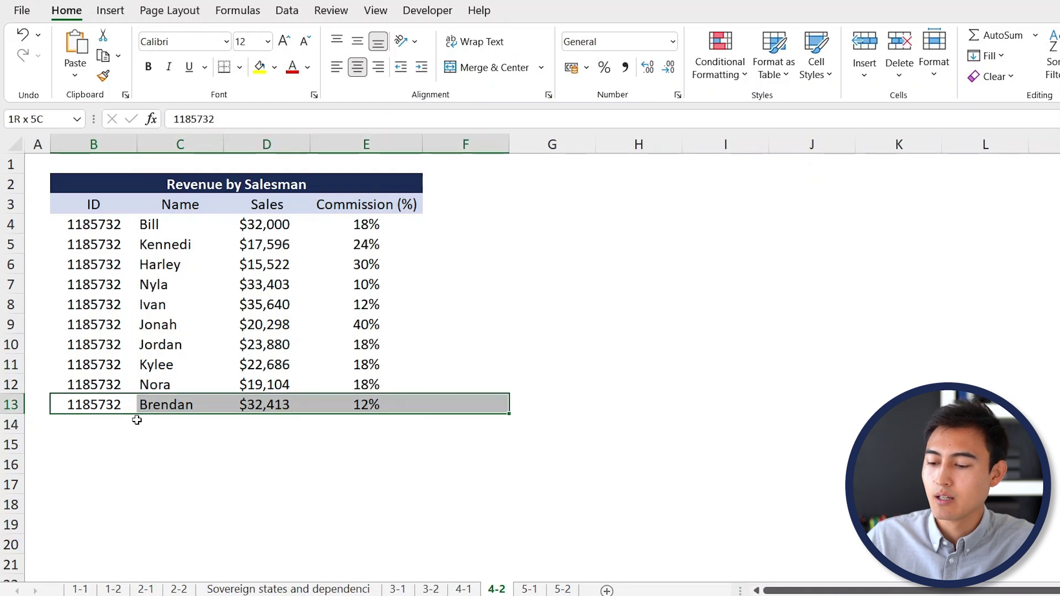
{"action": "key", "text": "shift+Left"}
{"action": "key", "text": "Delete"}
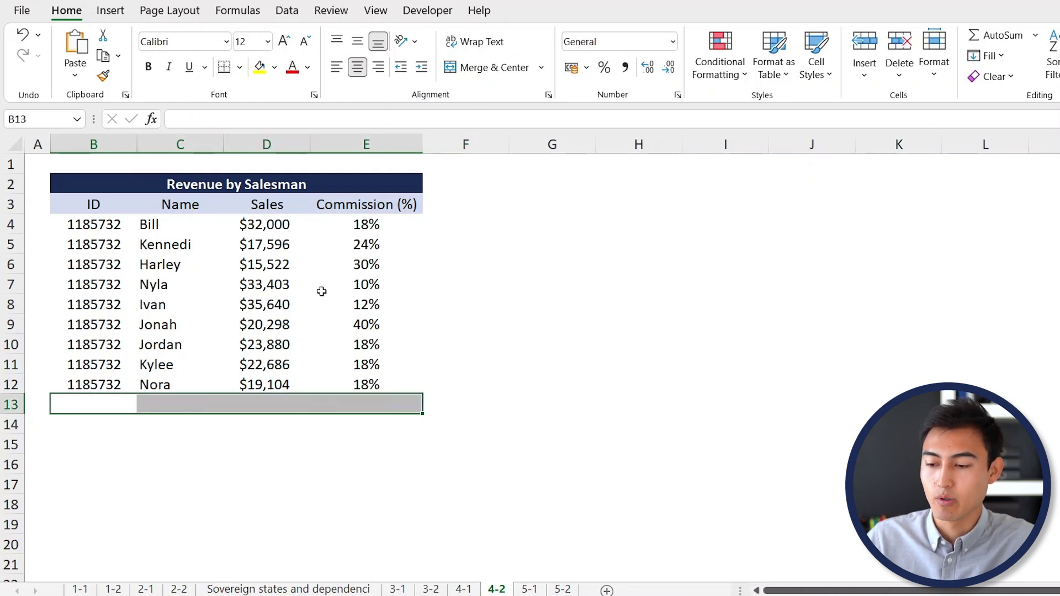
{"action": "key", "text": "Up"}
{"action": "key", "text": "Up"}
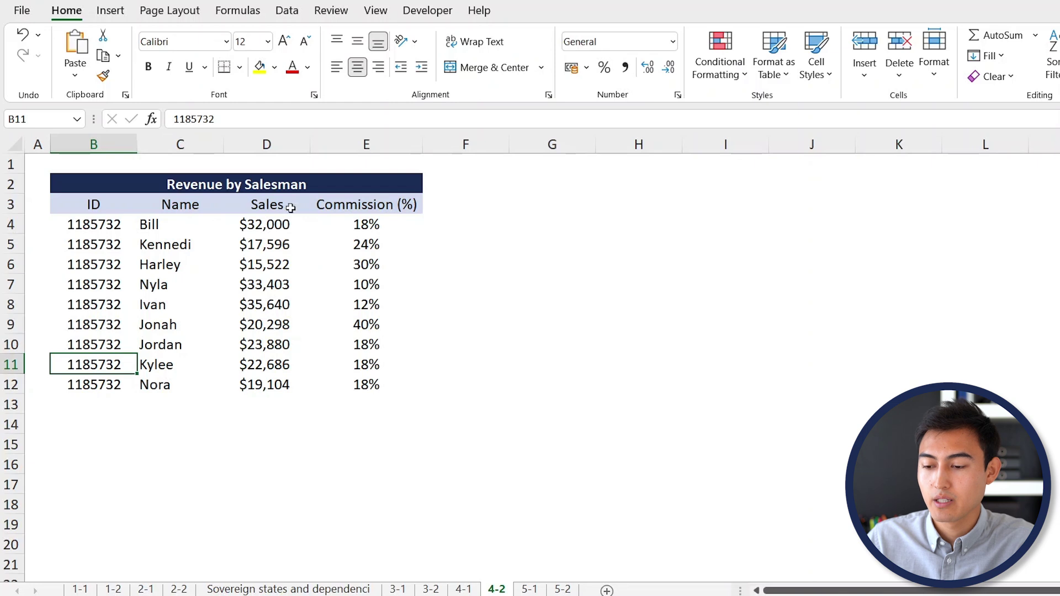
Select the Name, Sales and Commission data C4:E12 and bring up the Insert Chart choices.
{"action": "left_click", "coordinate": [200, 222]}
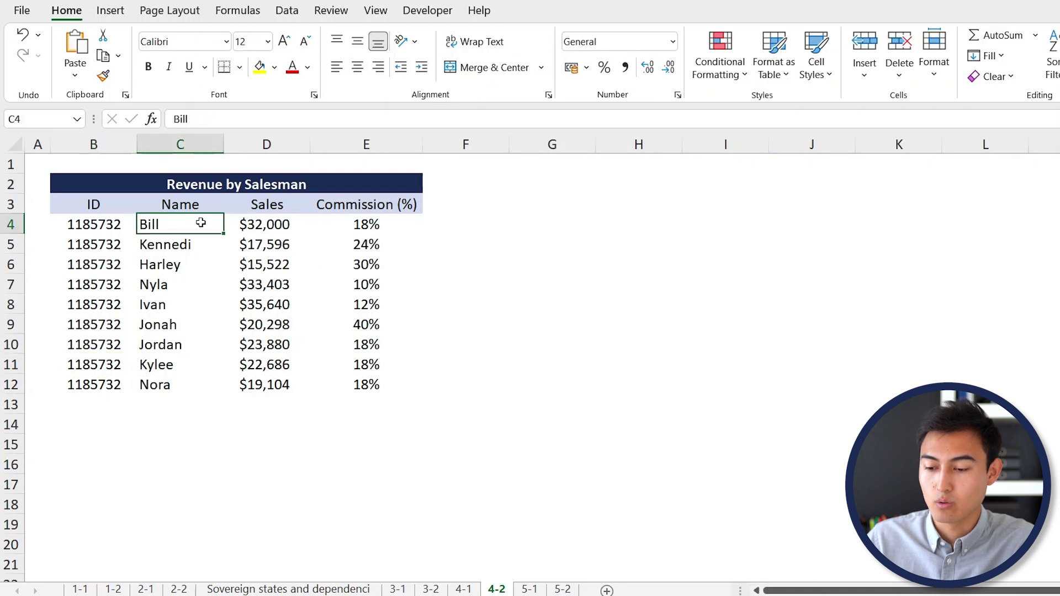
{"action": "key", "text": "ctrl+shift+Down"}
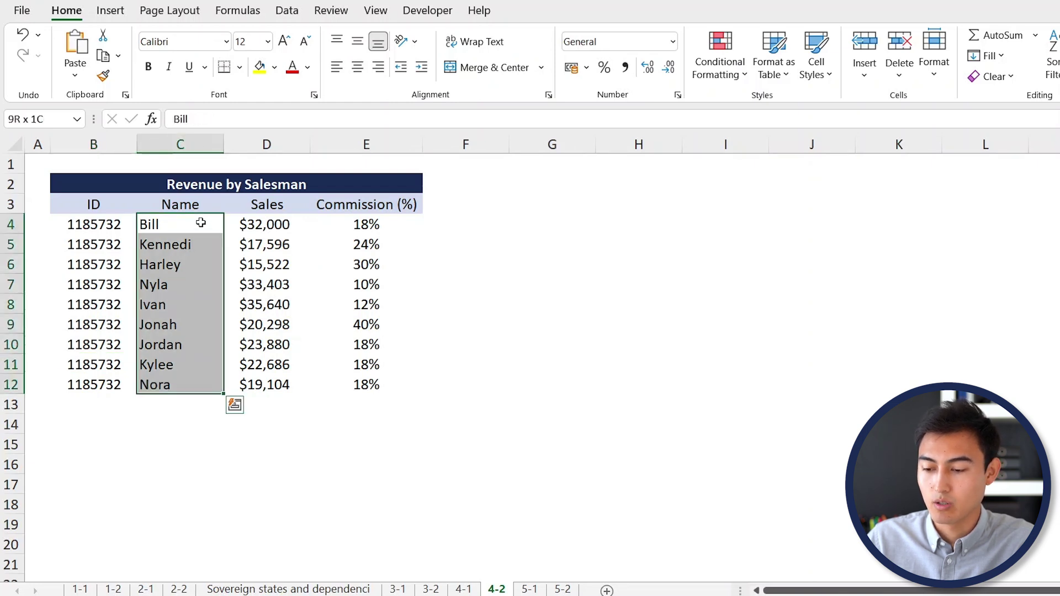
{"action": "key", "text": "ctrl+shift+Right"}
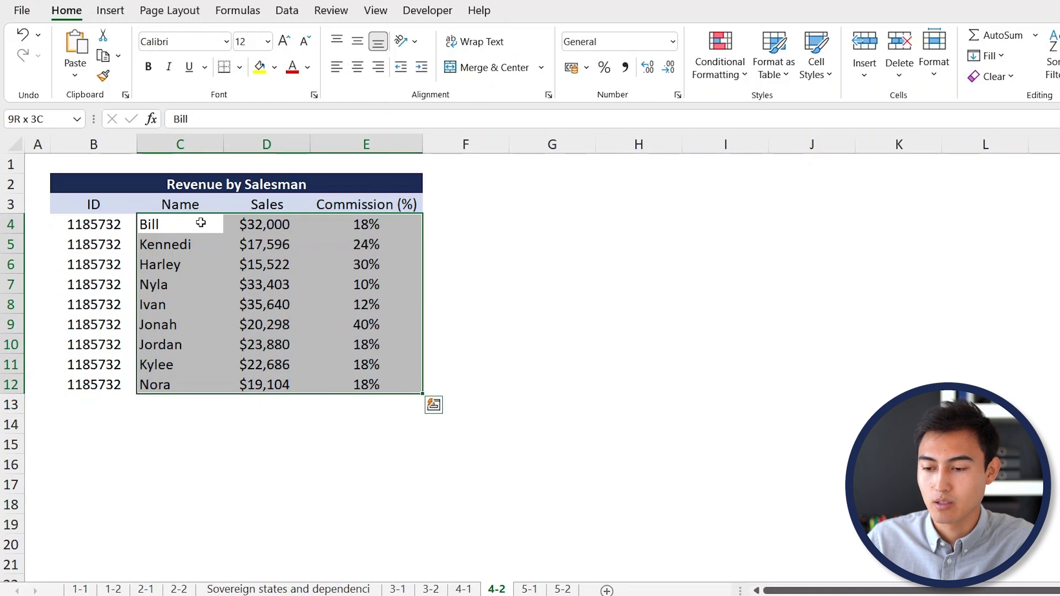
{"action": "left_click", "coordinate": [104, 13]}
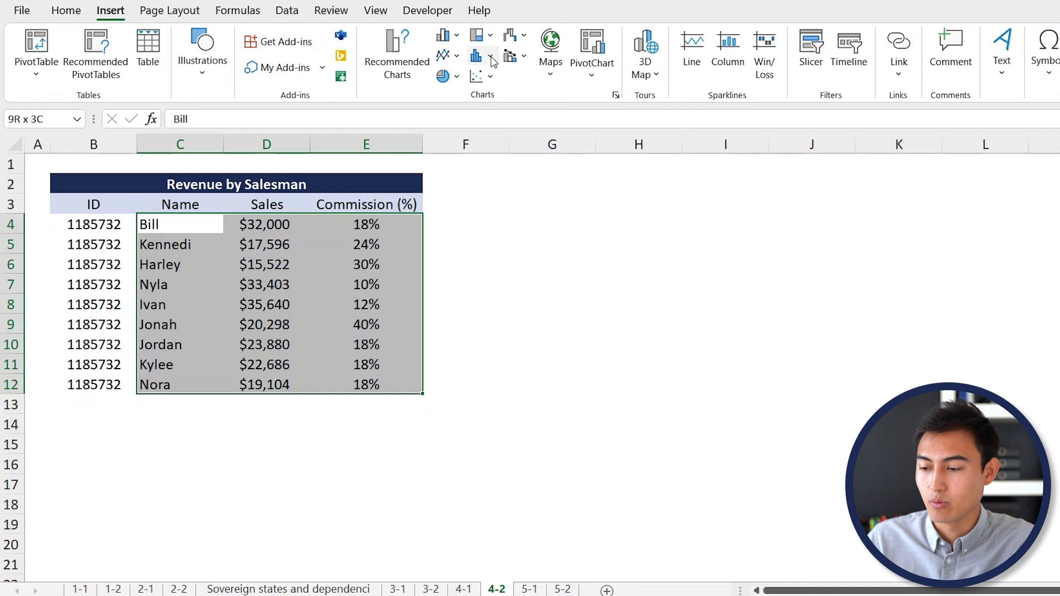
{"action": "left_click", "coordinate": [616, 96]}
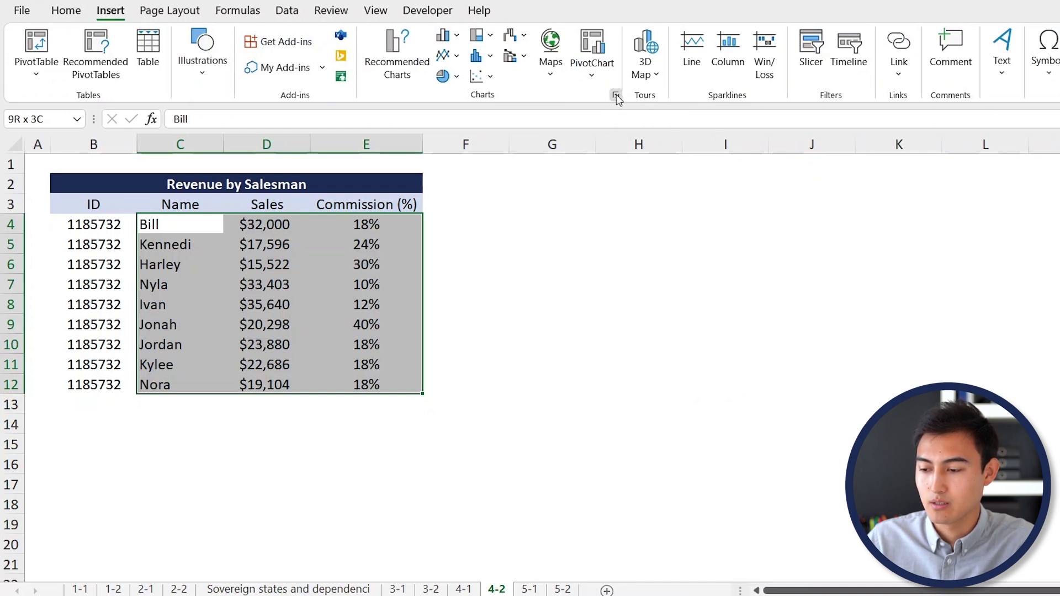
Insert a chart from the saved template and place it beside the Revenue by Salesman table.
{"action": "left_click", "coordinate": [473, 88]}
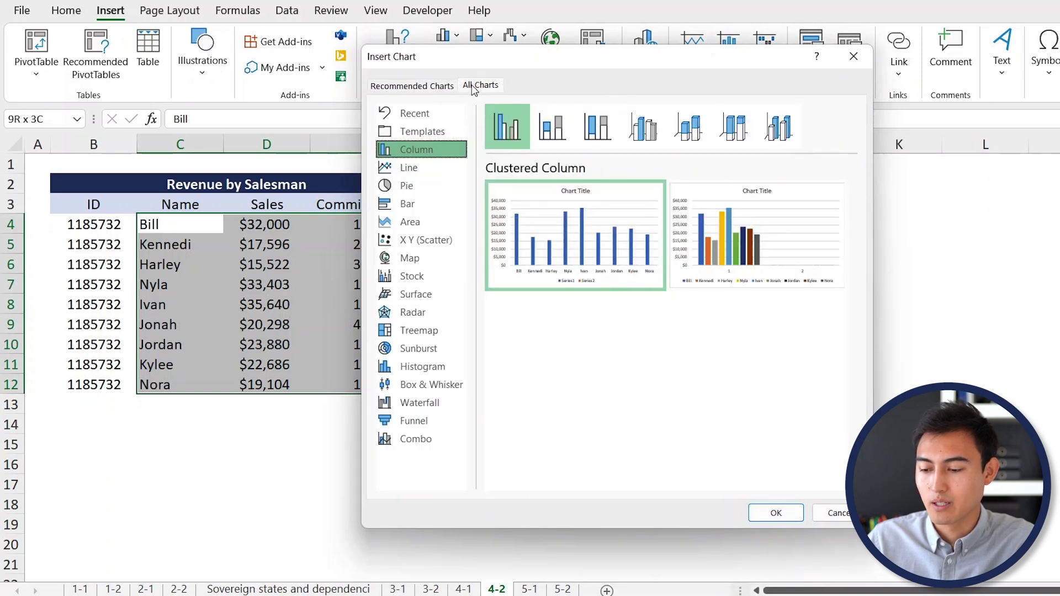
{"action": "left_click", "coordinate": [432, 132]}
{"action": "mouse_move", "coordinate": [613, 232]}
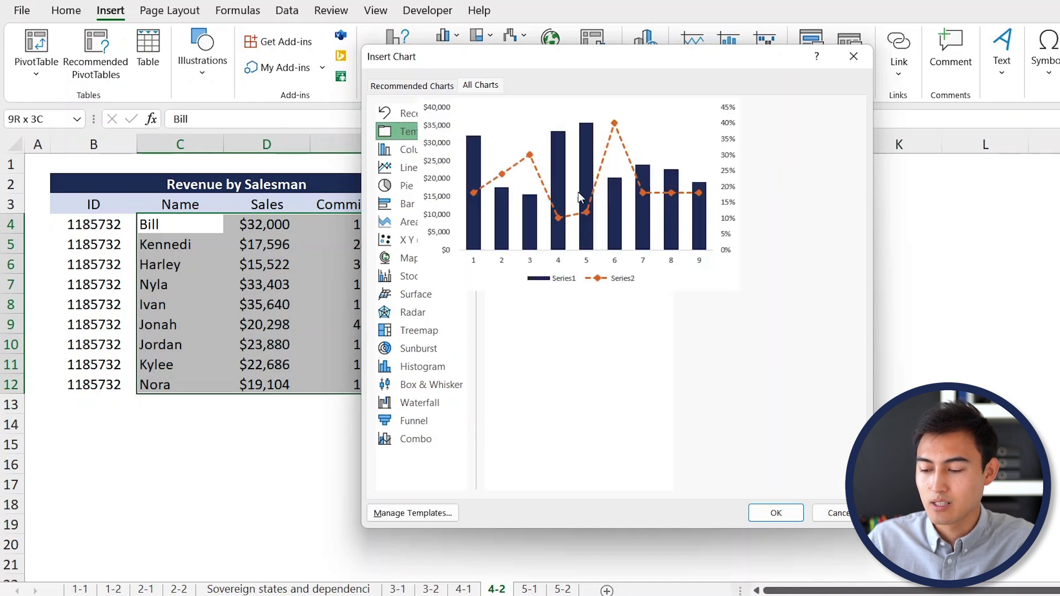
{"action": "left_click", "coordinate": [776, 513]}
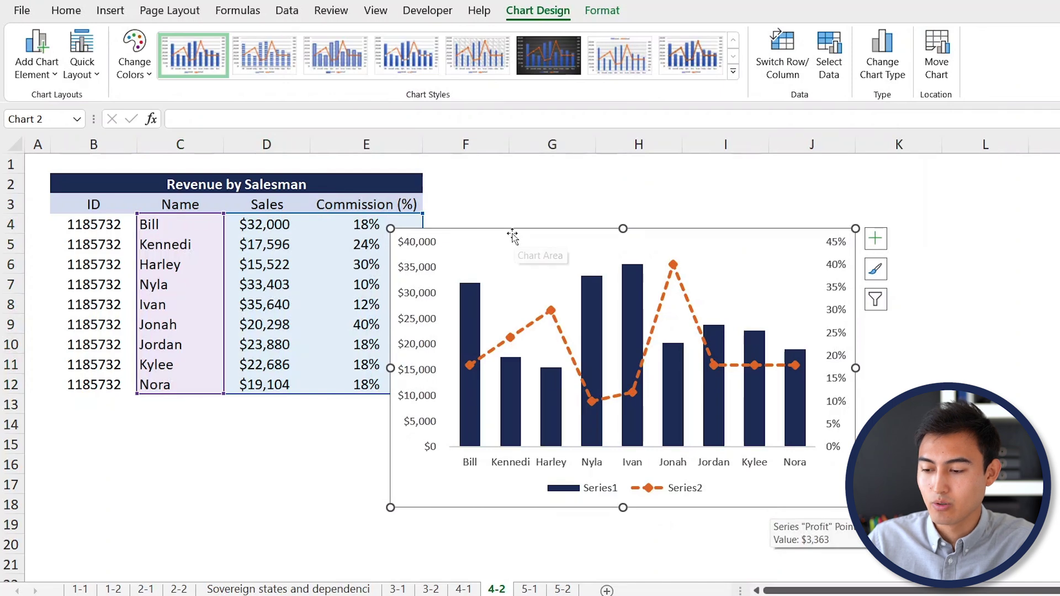
{"action": "left_click_drag", "start_coordinate": [514, 236], "coordinate": [577, 193]}
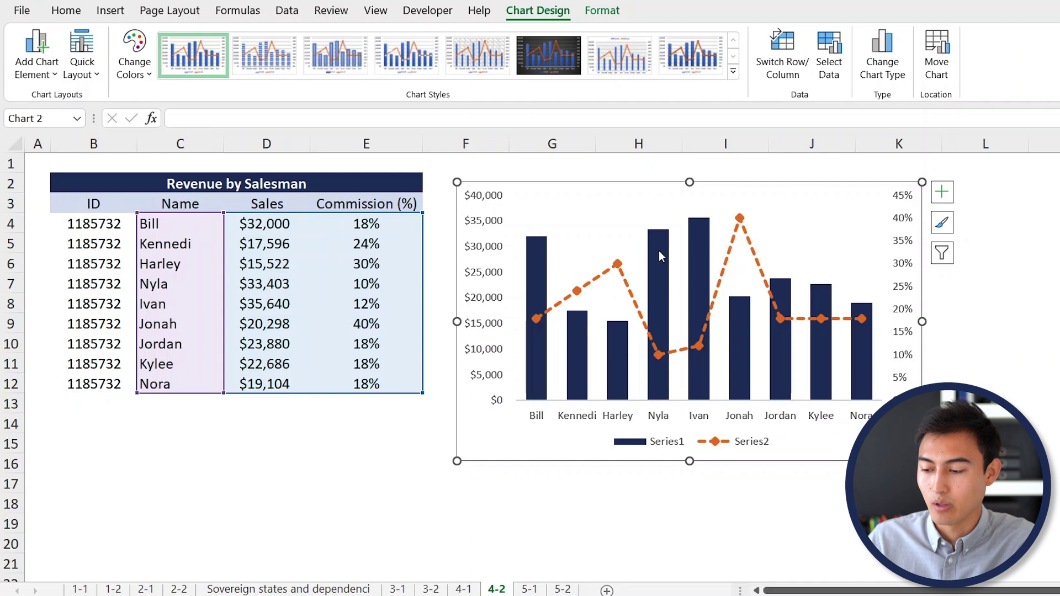
{"action": "left_click", "coordinate": [502, 498]}
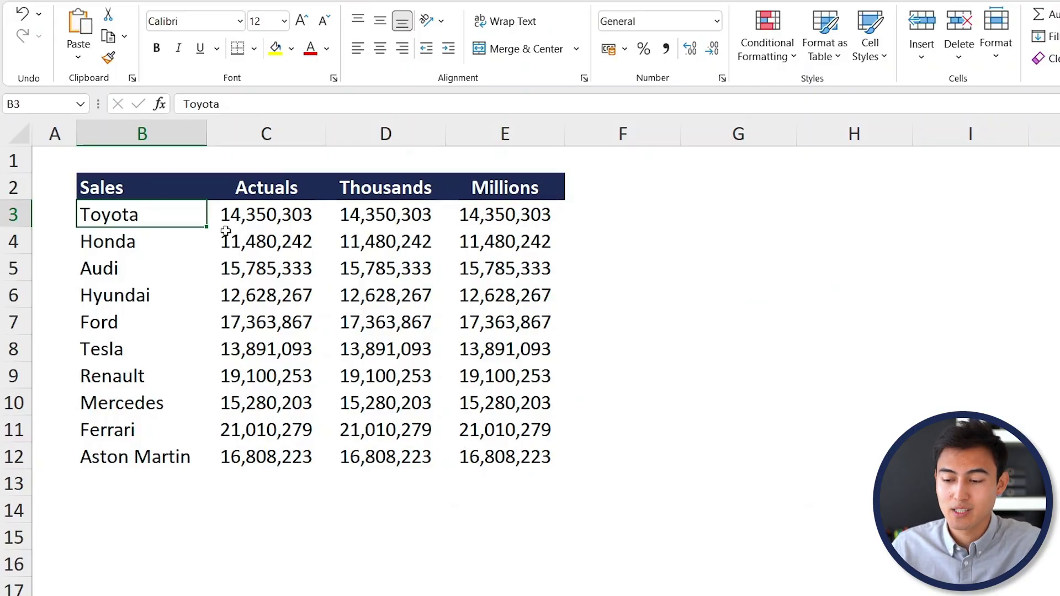
Apply the custom format #,###, to Thousands values D3:D12 so they show like 14,350.
{"action": "left_click", "coordinate": [266, 138]}
{"action": "left_click", "coordinate": [246, 187]}
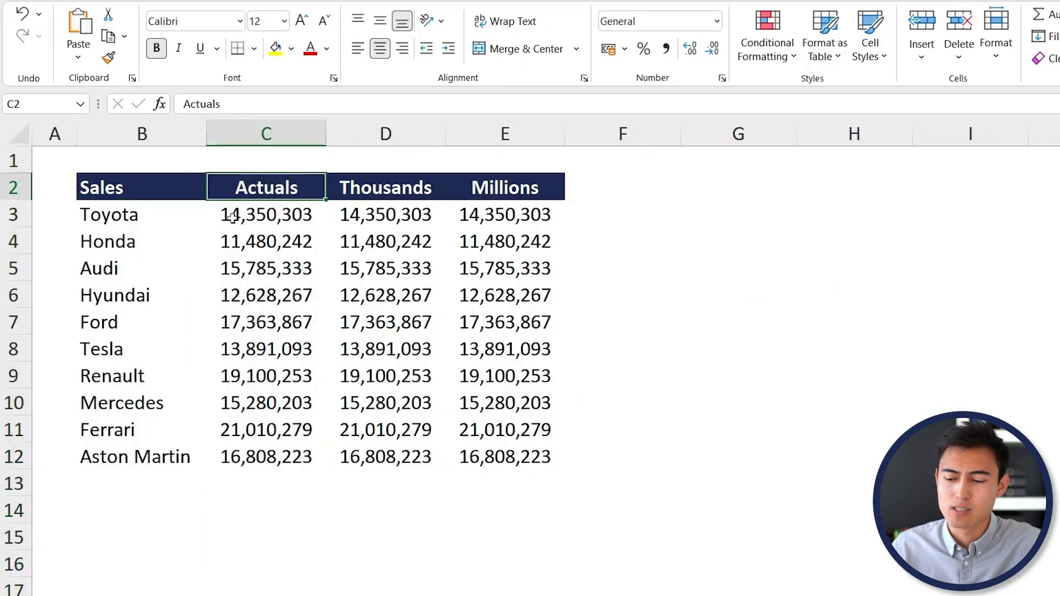
{"action": "left_click", "coordinate": [218, 211]}
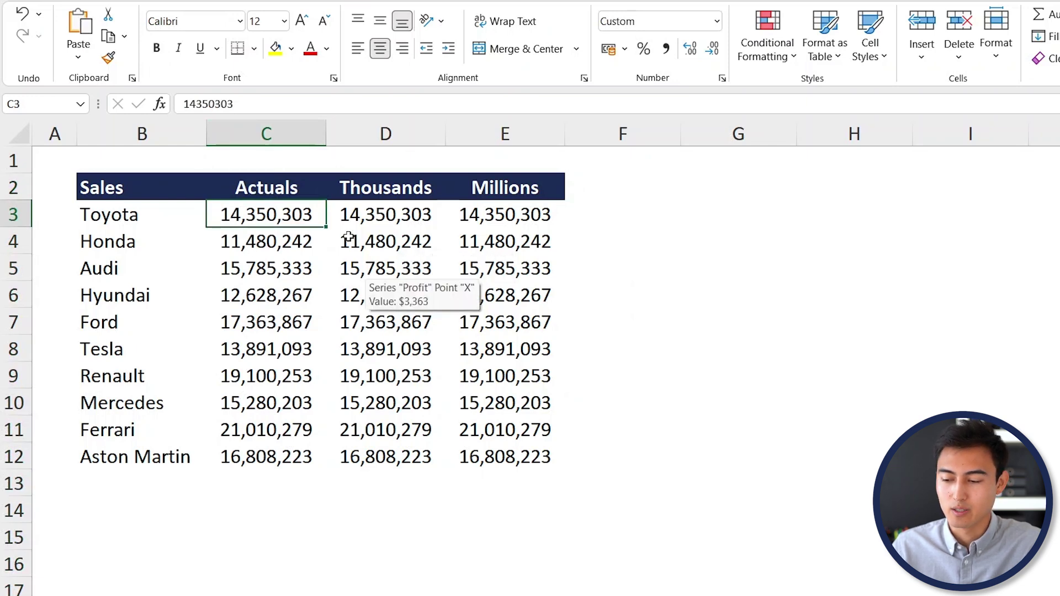
{"action": "left_click", "coordinate": [375, 221]}
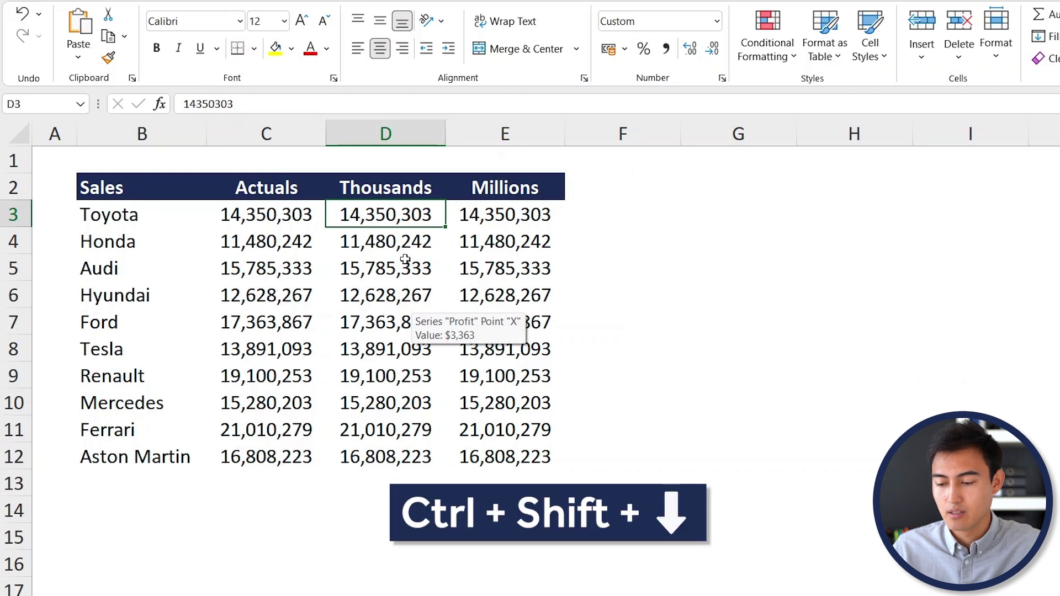
{"action": "key", "text": "ctrl+shift+Down"}
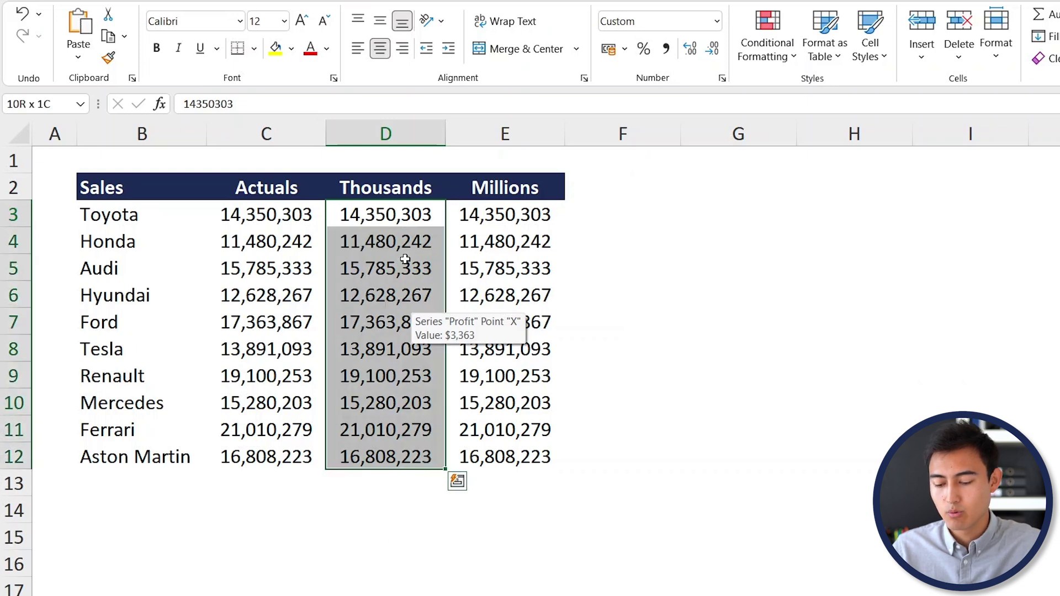
{"action": "key", "text": "ctrl+1"}
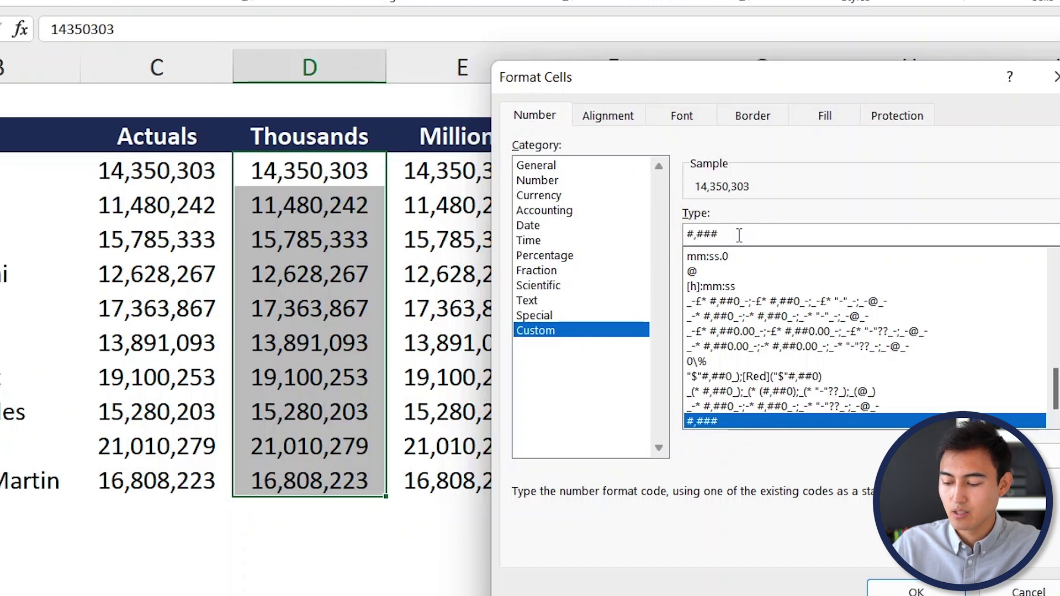
{"action": "type", "text": ","}
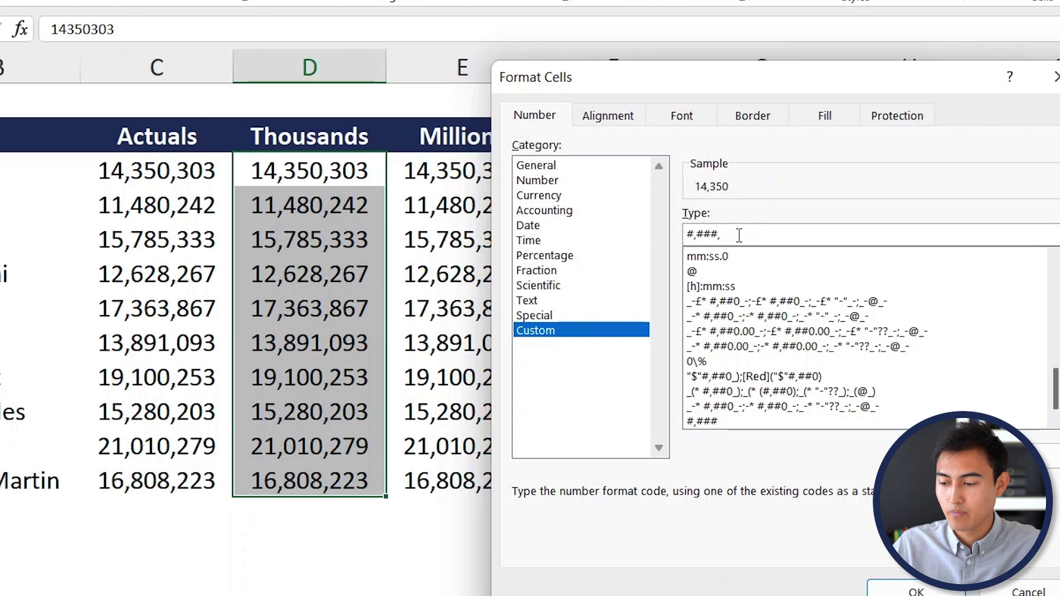
{"action": "key", "text": "Return"}
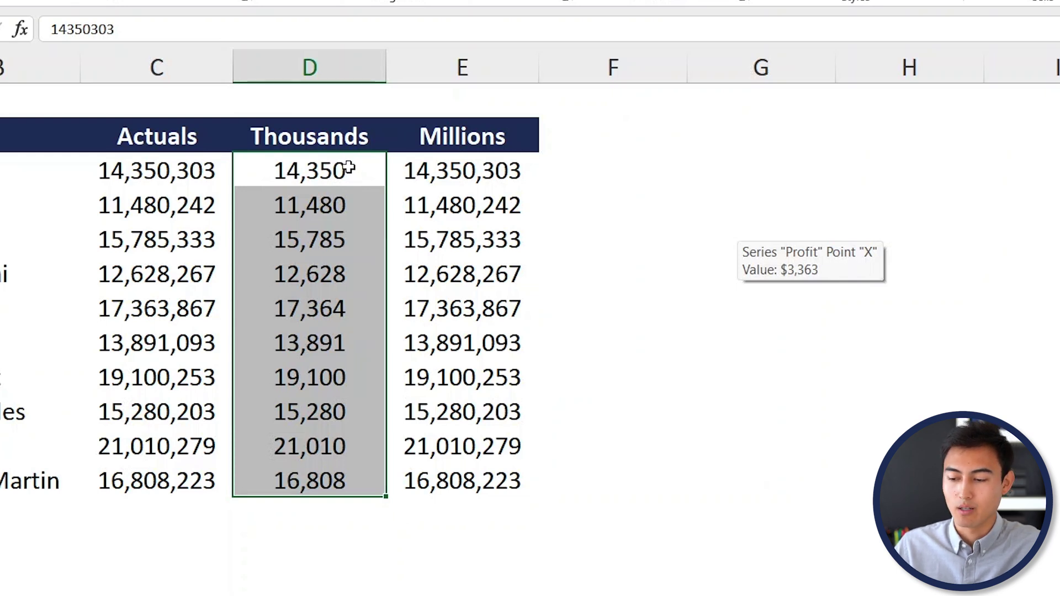
Apply the custom format #,##0.0,, to Millions values E3:E12 so they read like 14.4.
{"action": "key", "text": "Right"}
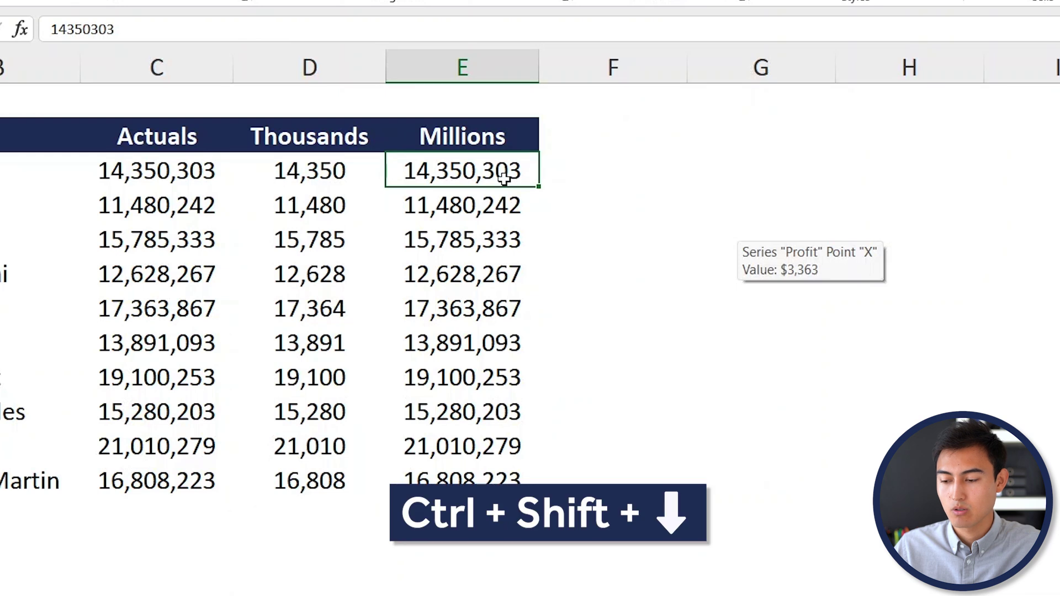
{"action": "key", "text": "ctrl+shift+Down"}
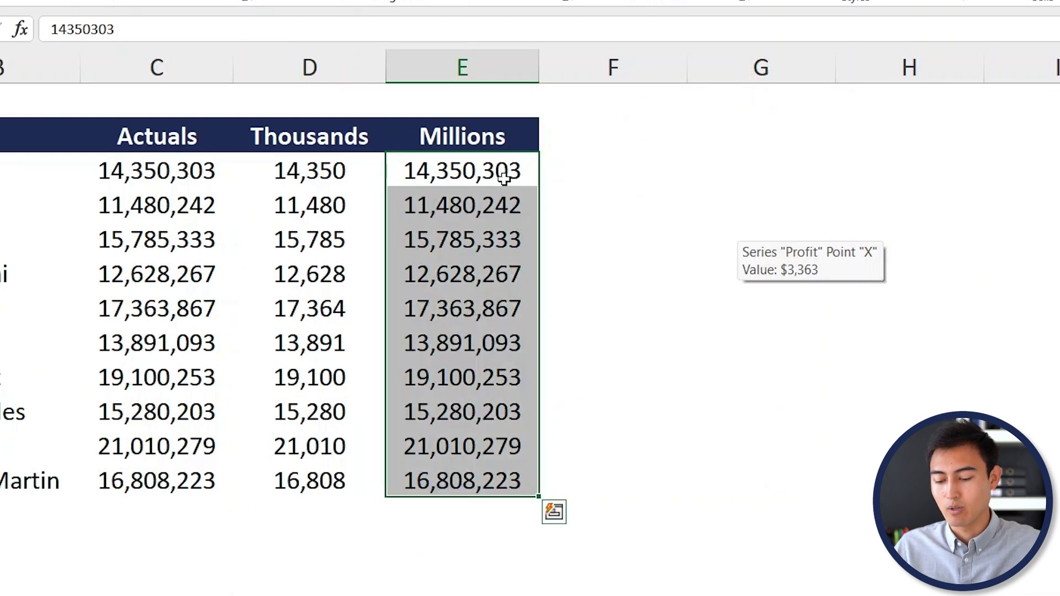
{"action": "key", "text": "ctrl+1"}
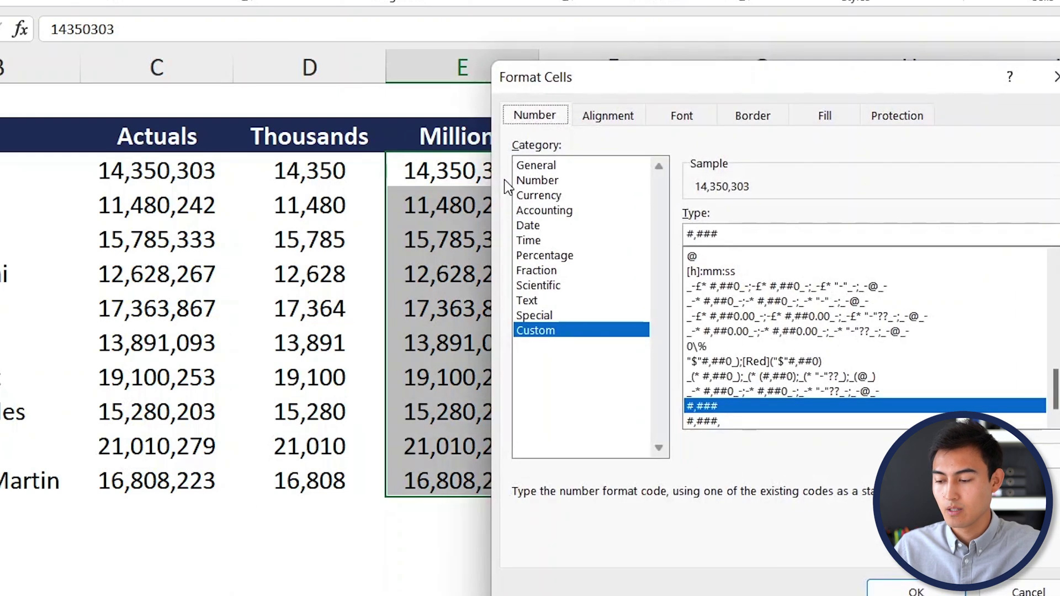
{"action": "left_click", "coordinate": [739, 234]}
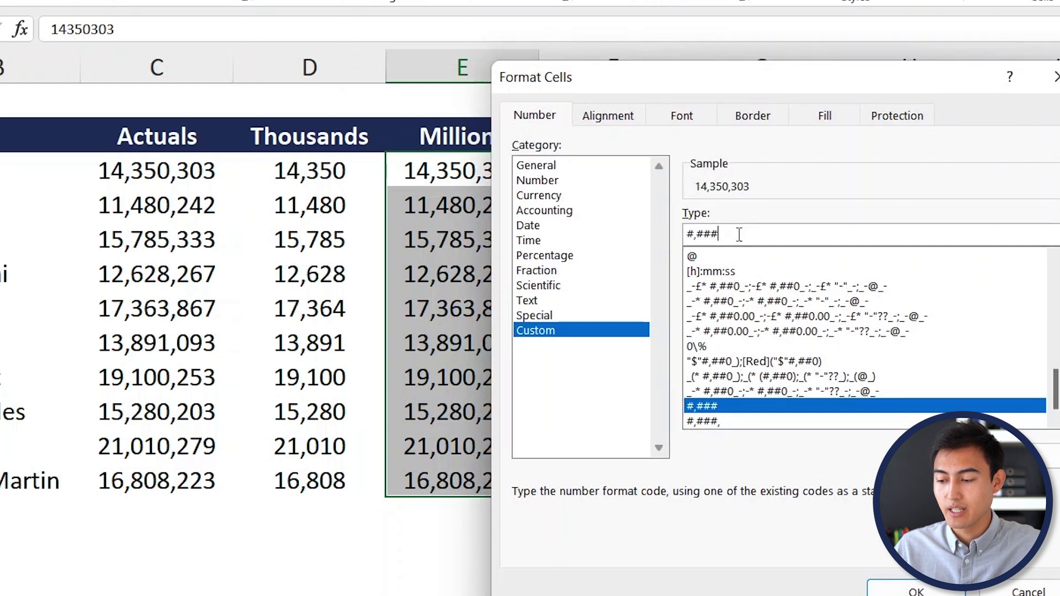
{"action": "type", "text": ","}
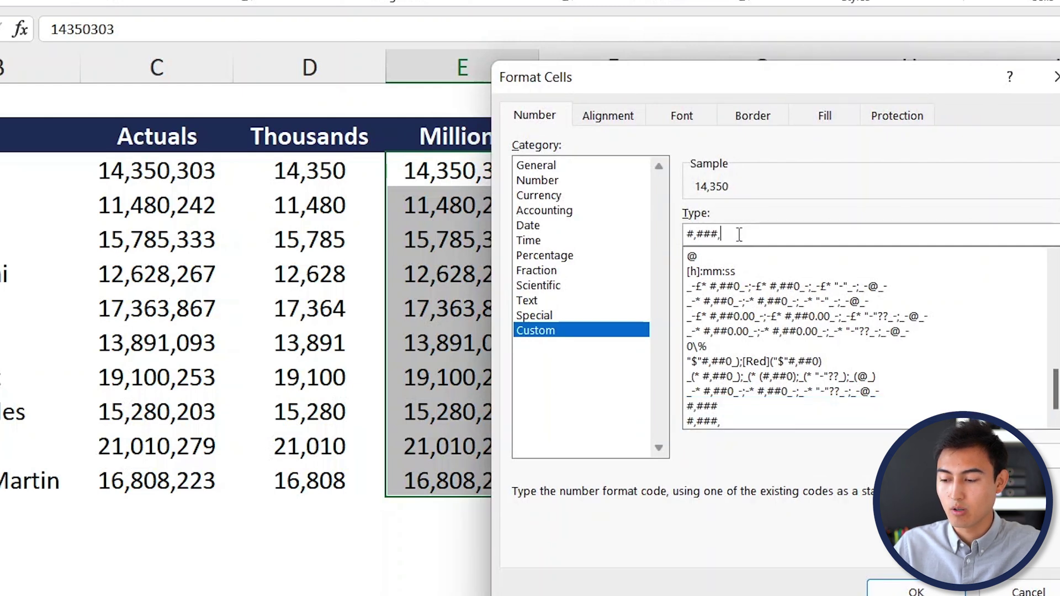
{"action": "type", "text": ","}
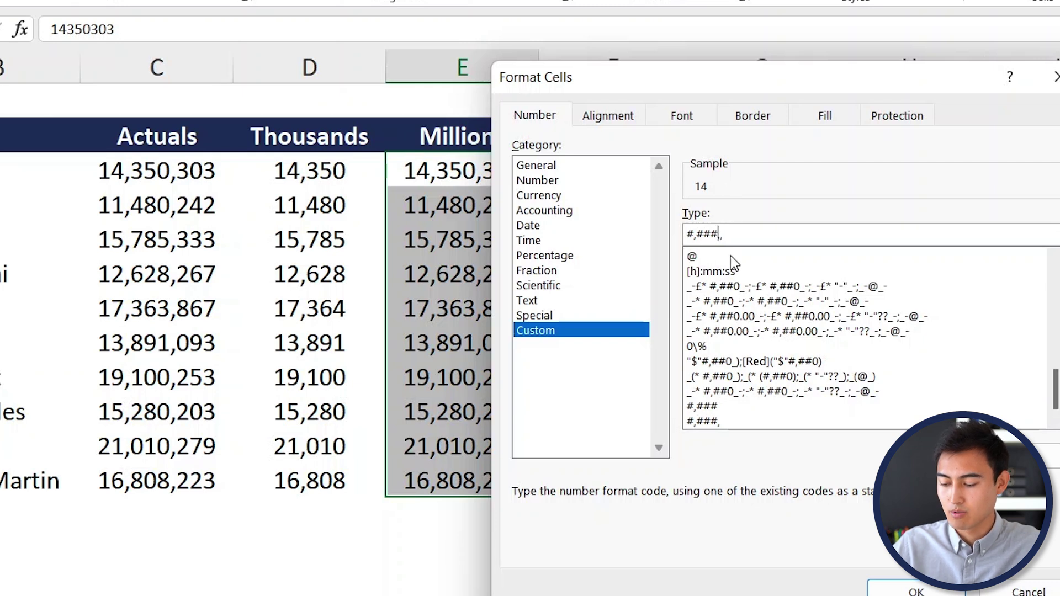
{"action": "key", "text": "Left"}
{"action": "key", "text": "Left"}
{"action": "type", "text": "0.0"}
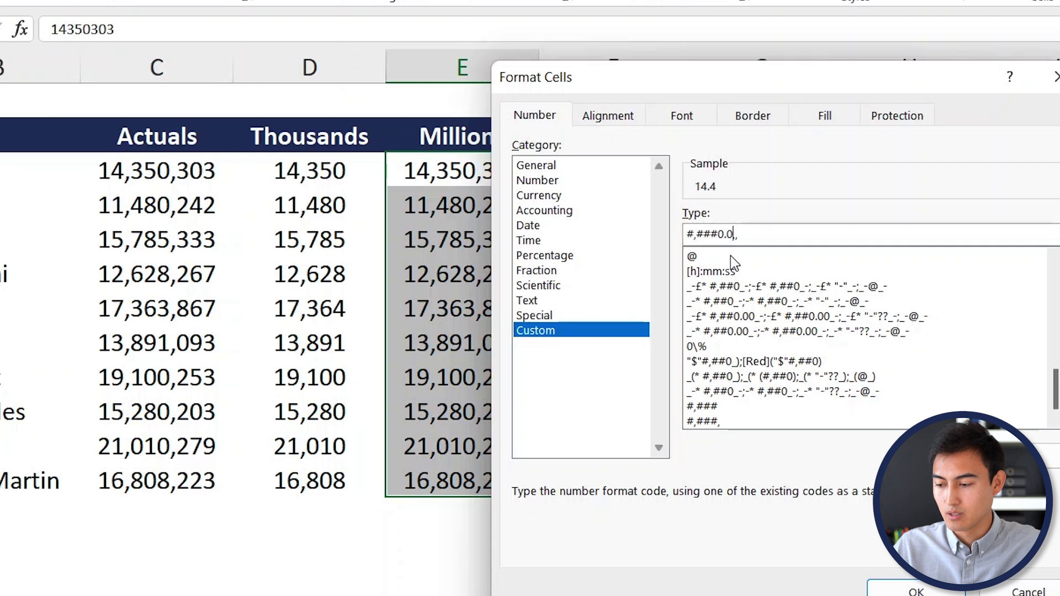
{"action": "key", "text": "Return"}
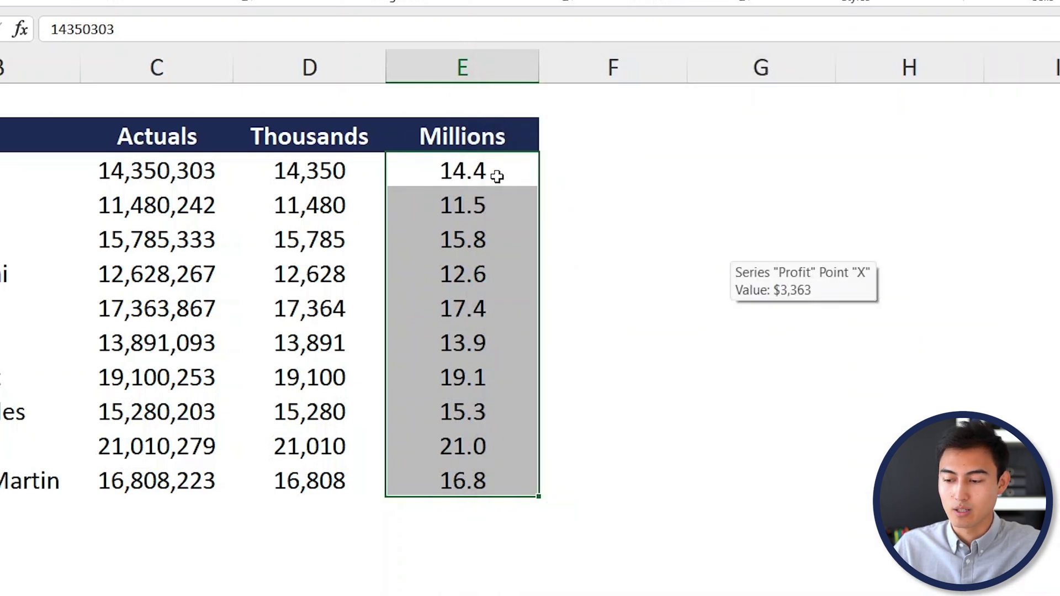
Confirm in the formula bar that E3 still stores the full unrounded sales value.
{"action": "left_click", "coordinate": [499, 189]}
{"action": "left_click", "coordinate": [726, 244]}
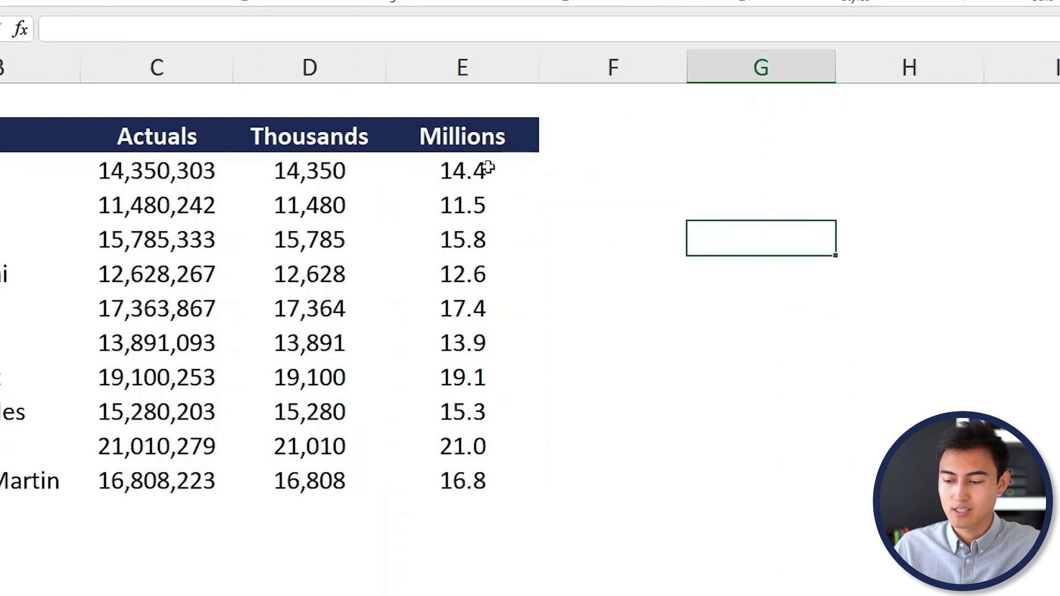
{"action": "left_click", "coordinate": [525, 170]}
{"action": "left_click", "coordinate": [144, 32]}
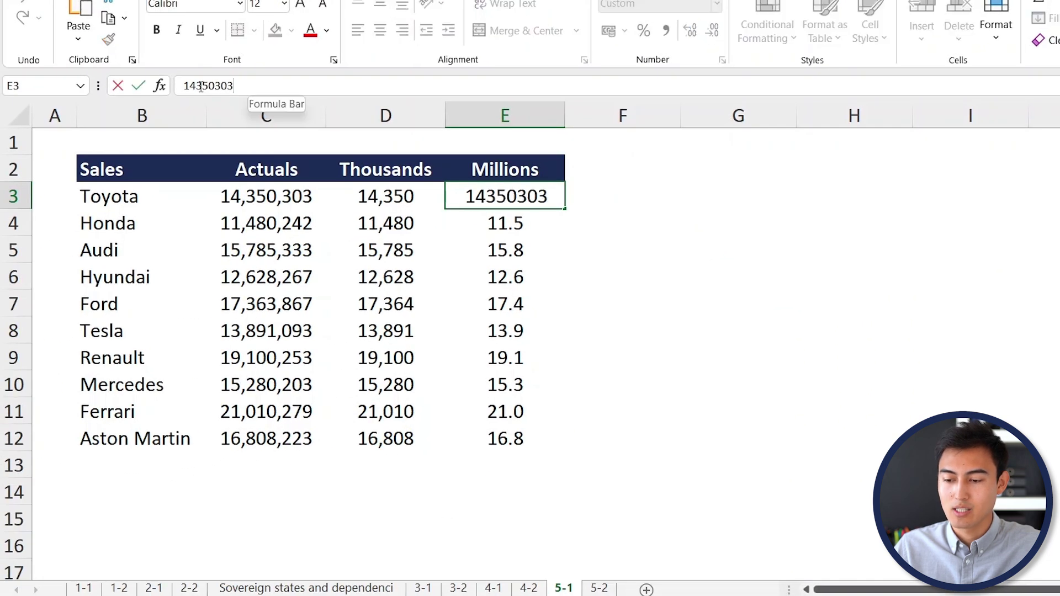
{"action": "key", "text": "Escape"}
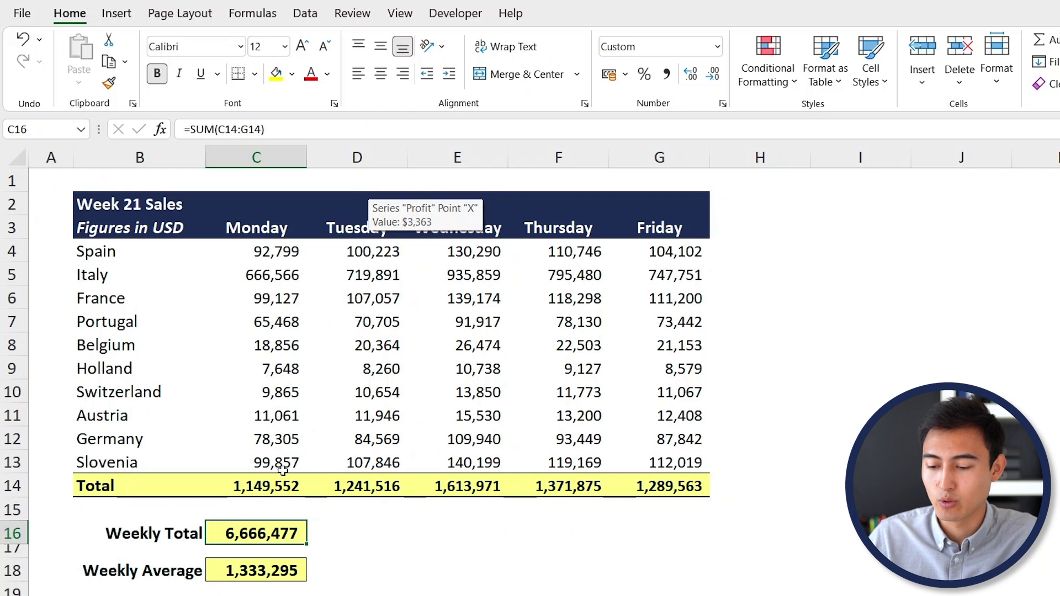
Trace precedents for the Monday total in C14 and the Weekly Average in C18.
{"action": "left_click", "coordinate": [276, 386]}
{"action": "key", "text": "Down"}
{"action": "key", "text": "Down"}
{"action": "key", "text": "Down"}
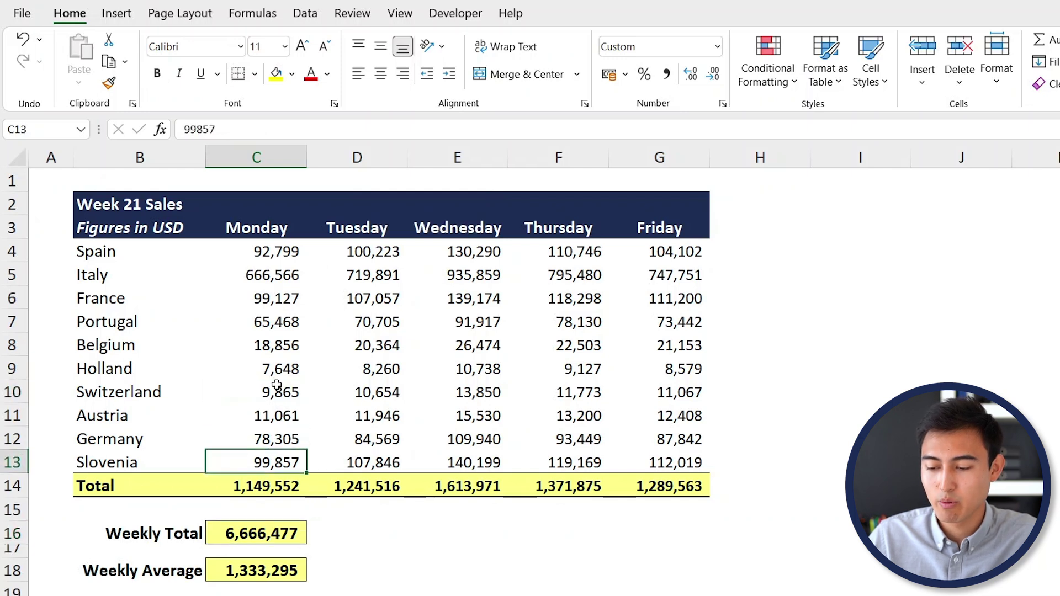
{"action": "key", "text": "Down"}
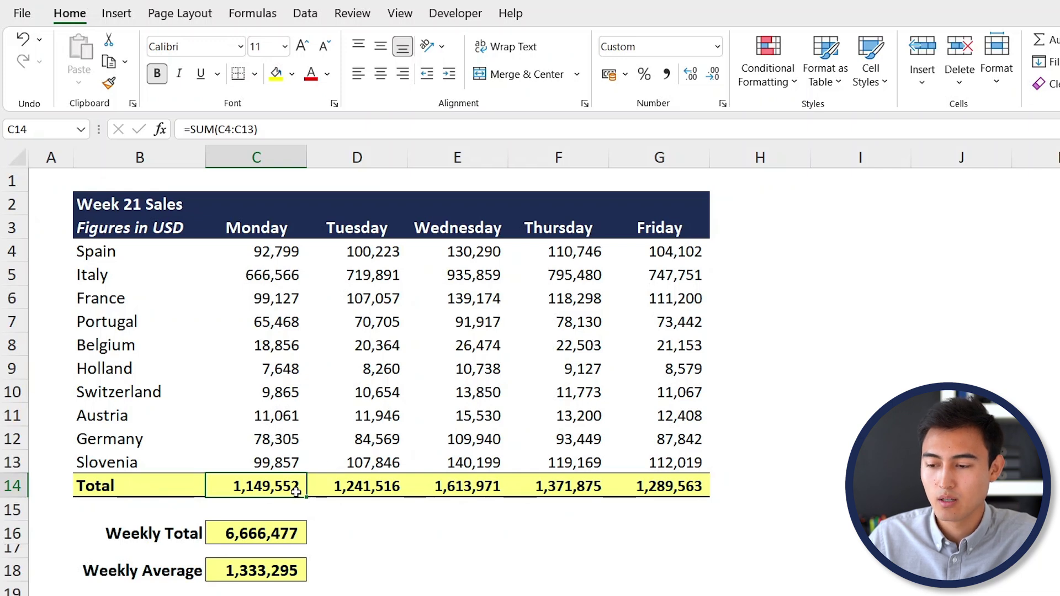
{"action": "left_click", "coordinate": [263, 21]}
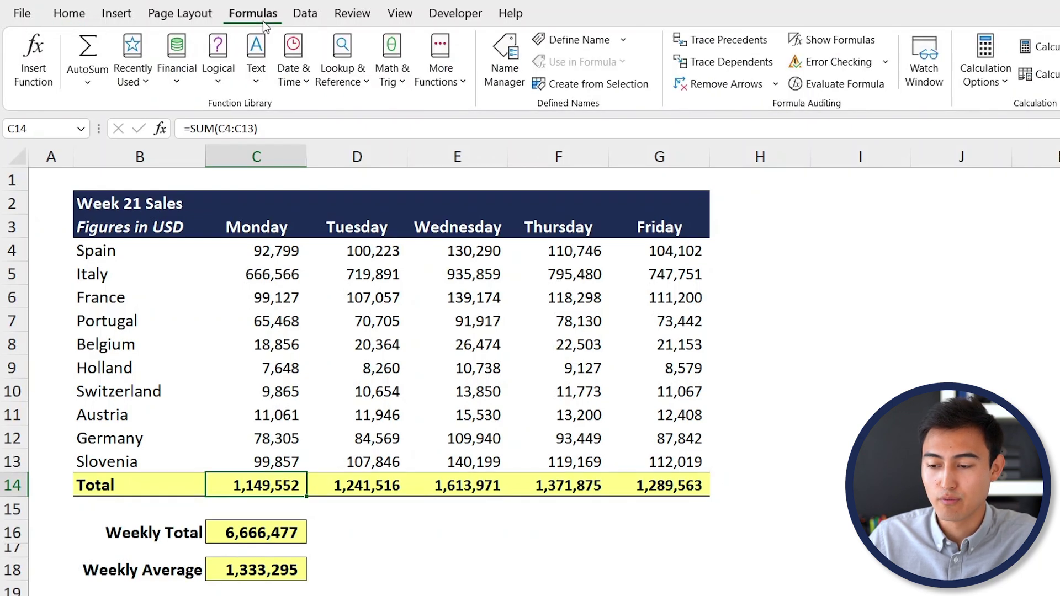
{"action": "left_click", "coordinate": [714, 45]}
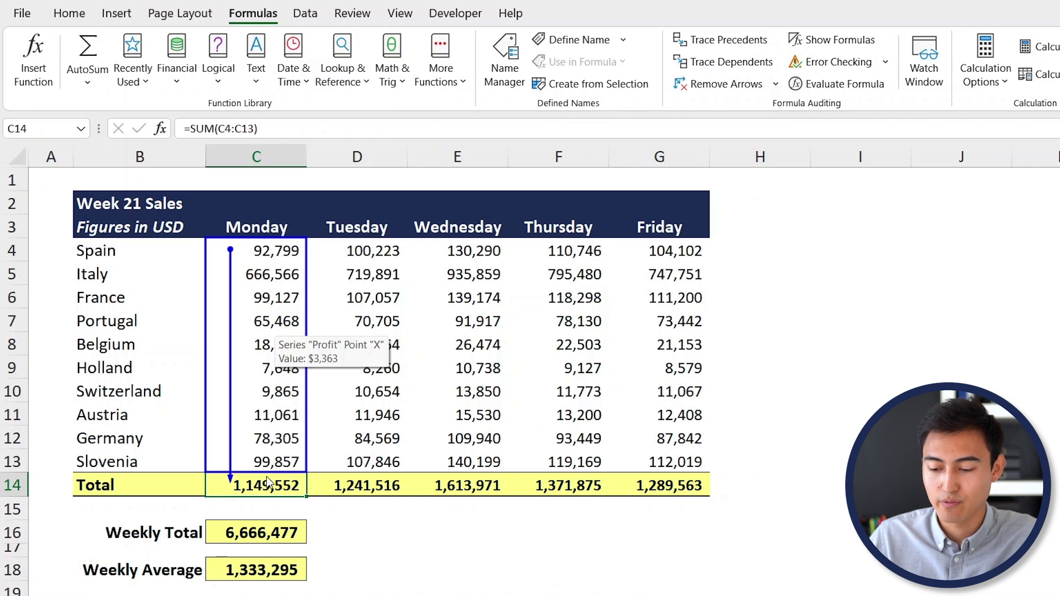
{"action": "left_click", "coordinate": [268, 571]}
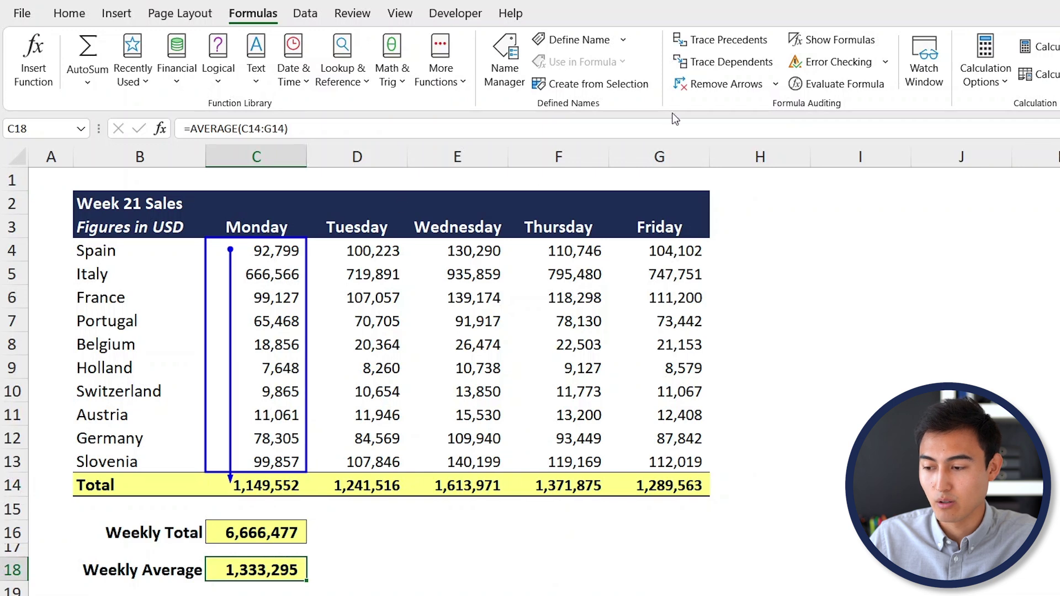
{"action": "left_click", "coordinate": [712, 45]}
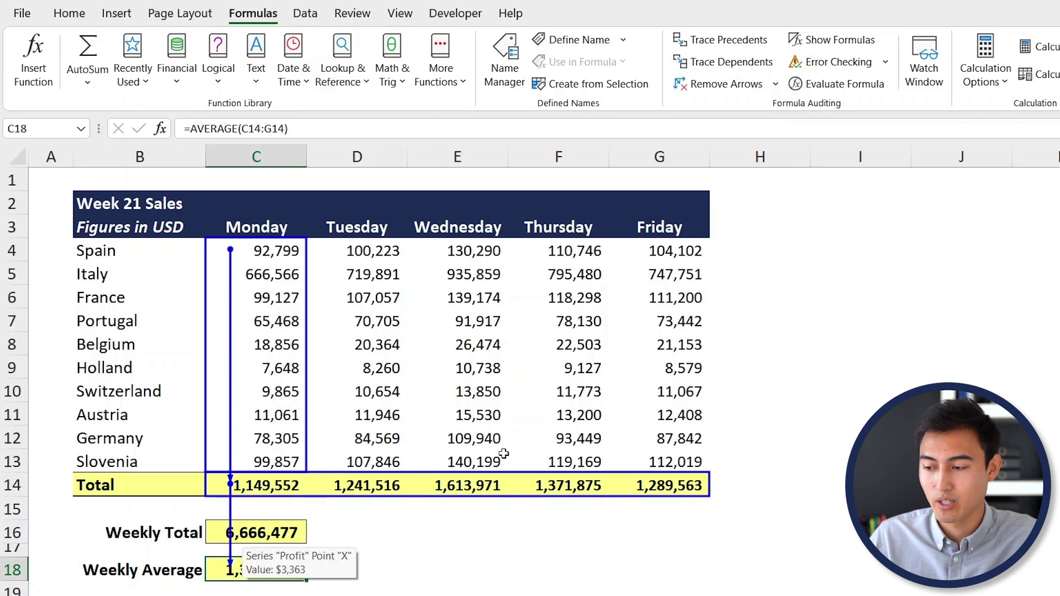
Turn on Show Formulas and scroll across the sheet to review formulas like =SUM(C4:C13).
{"action": "left_click", "coordinate": [843, 44]}
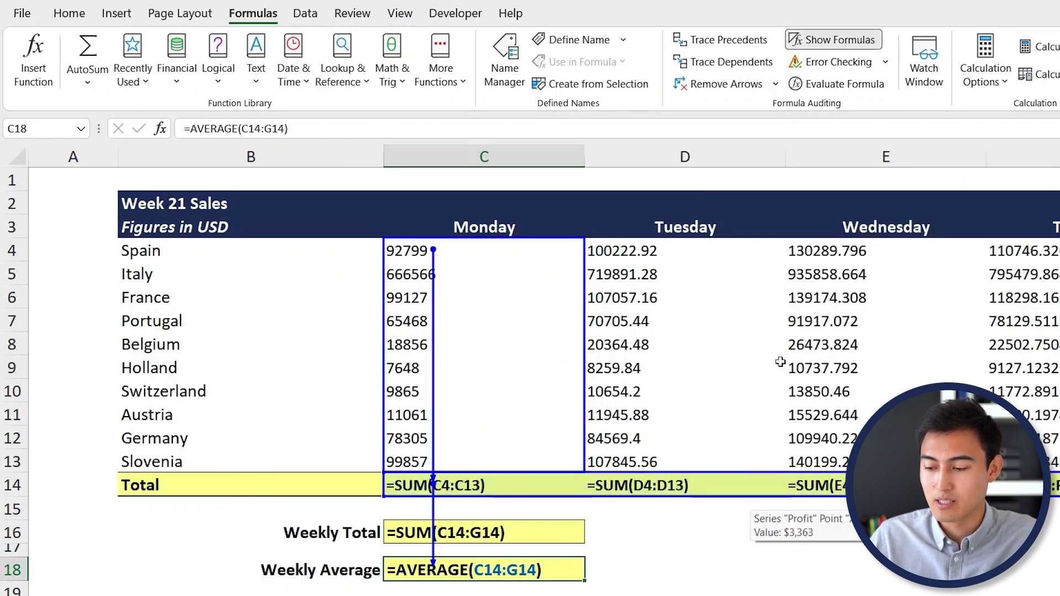
{"action": "scroll", "coordinate": [794, 385], "scroll_direction": "right", "scroll_amount": 5}
{"action": "scroll", "coordinate": [793, 385], "scroll_direction": "left", "scroll_amount": 3}
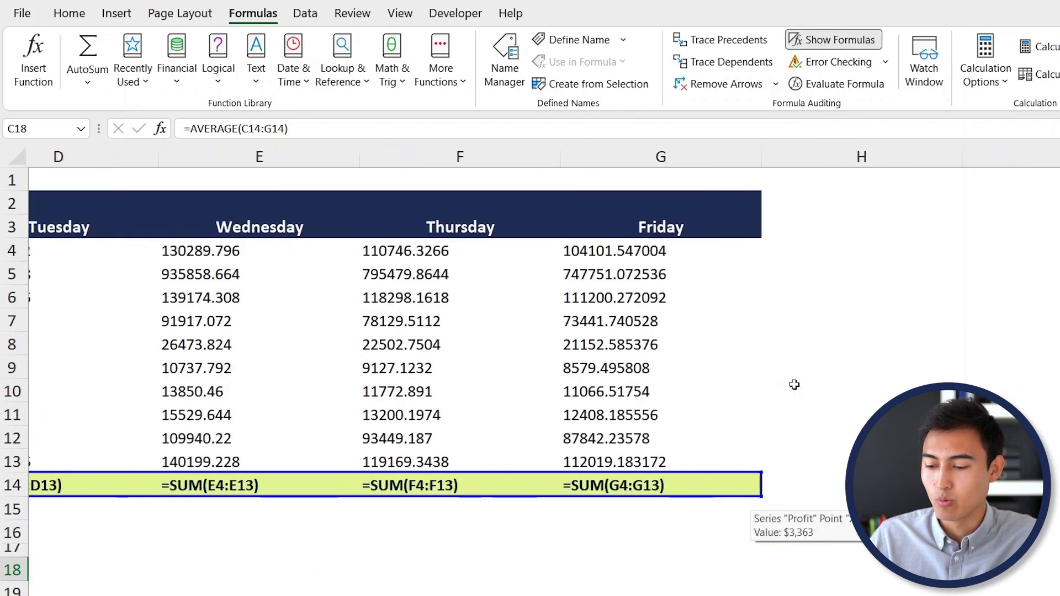
{"action": "scroll", "coordinate": [576, 369], "scroll_direction": "left", "scroll_amount": 3}
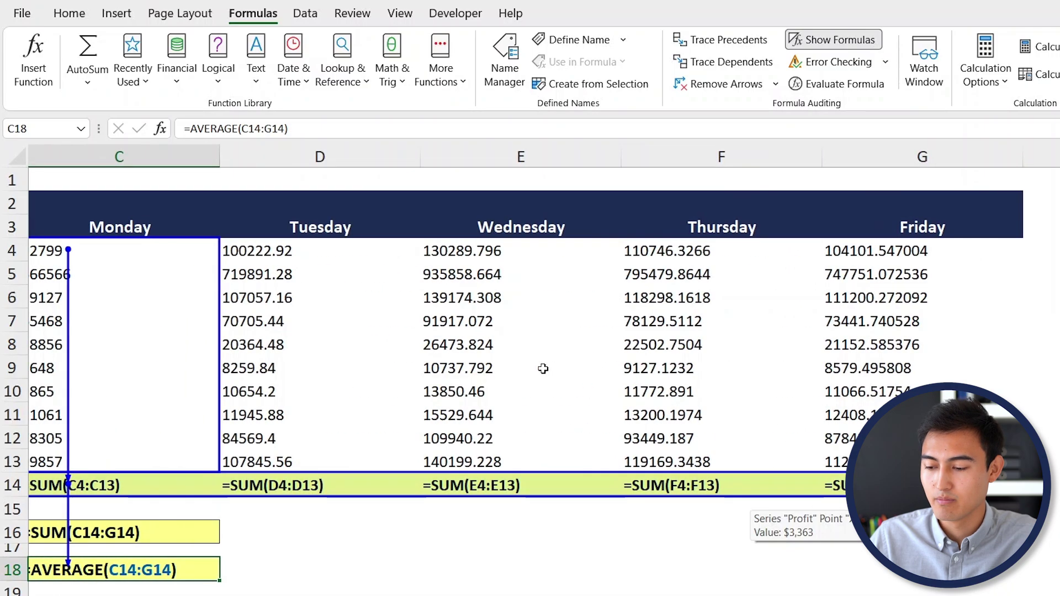